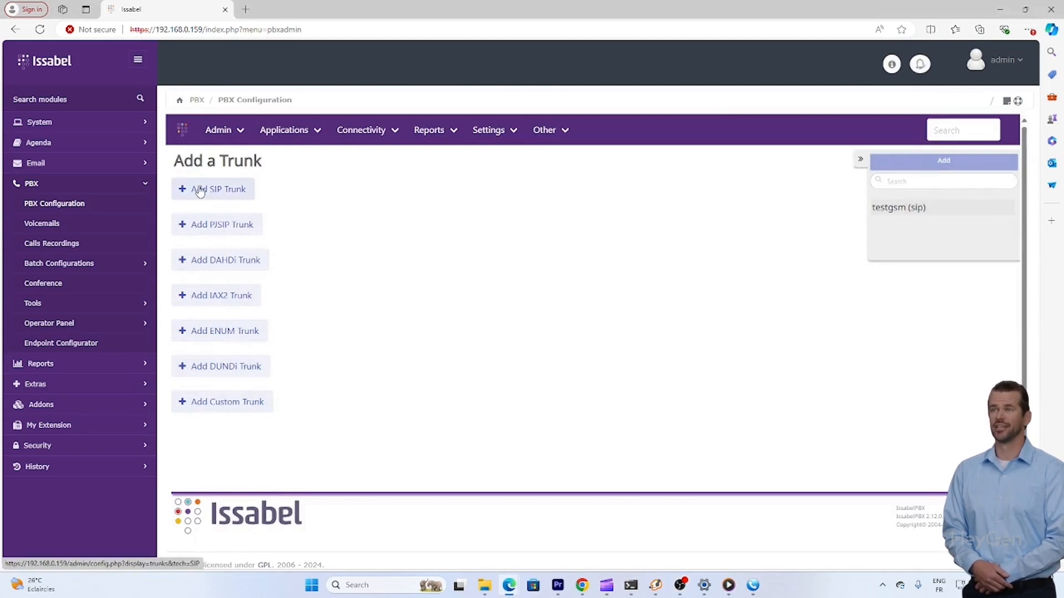
- Start a new SIP trunk and fill its form with the saved testgsm entry
{"action": "left_click", "coordinate": [233, 198]}
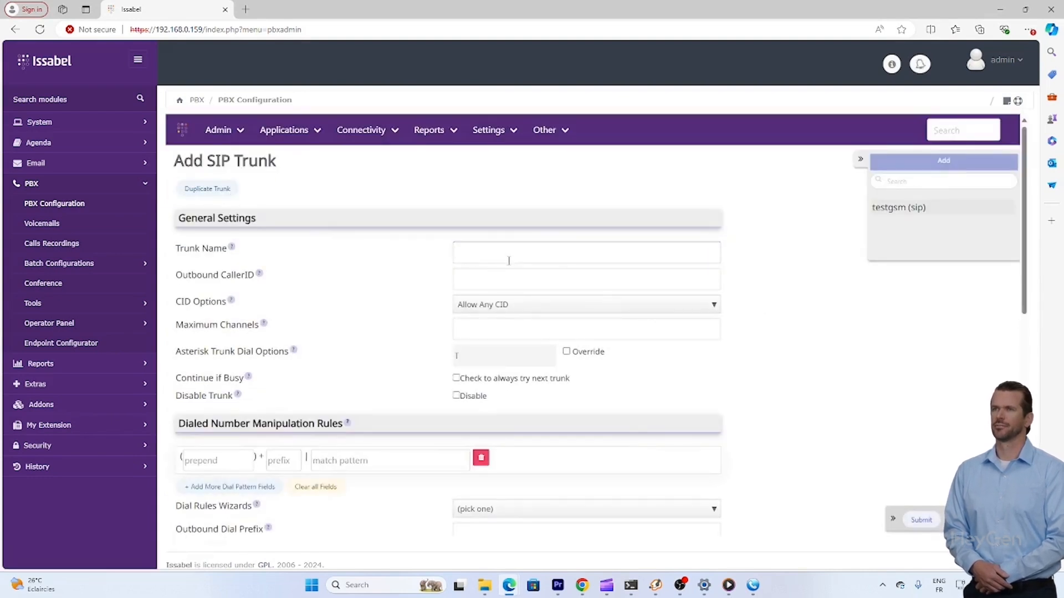
{"action": "left_click", "coordinate": [541, 257]}
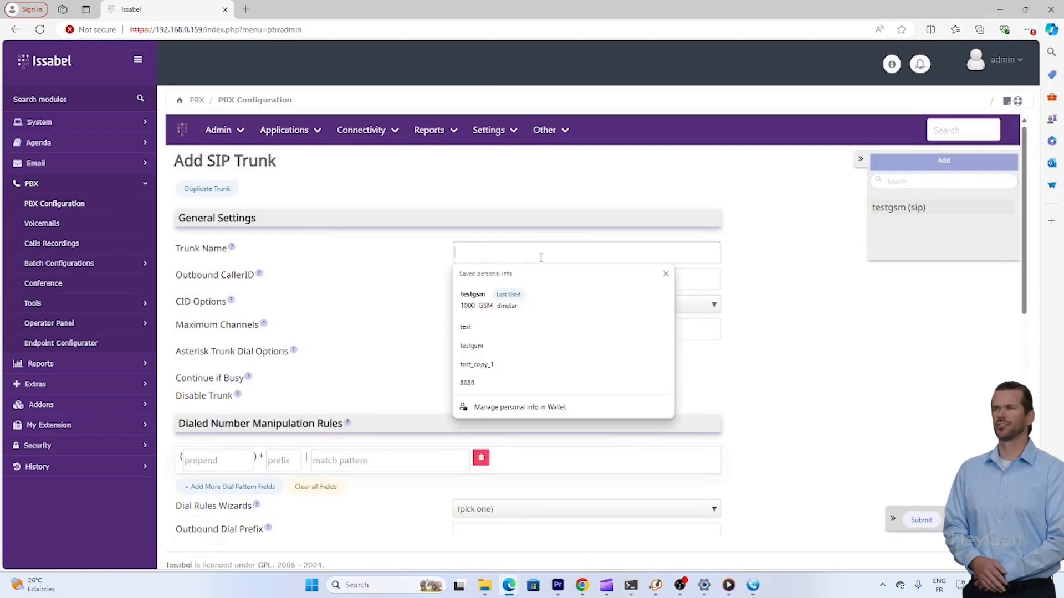
{"action": "left_click", "coordinate": [533, 301]}
{"action": "scroll", "coordinate": [531, 302], "scroll_direction": "down", "scroll_amount": 8}
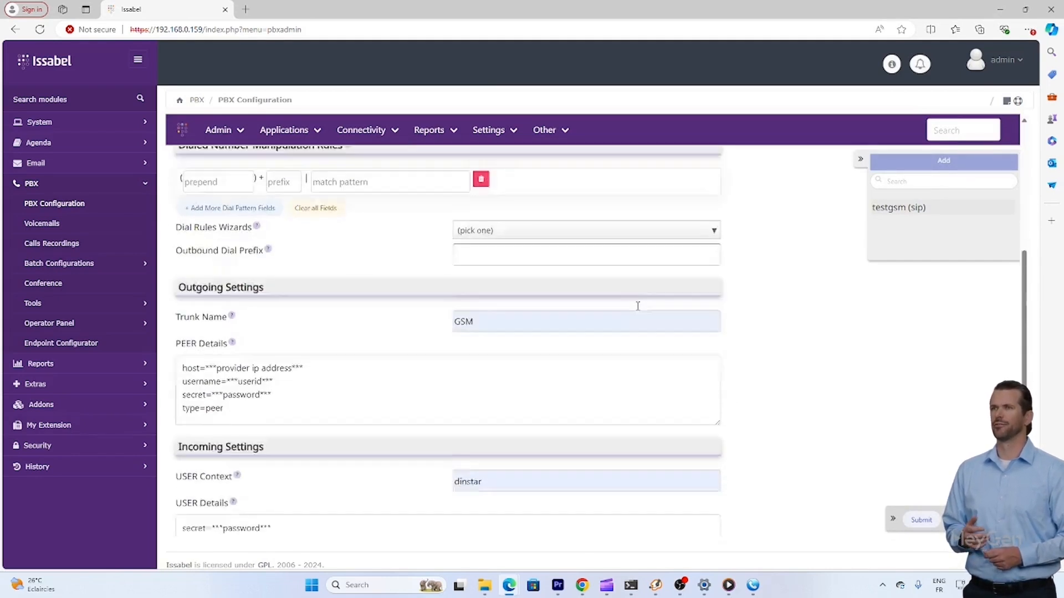
{"action": "scroll", "coordinate": [640, 310], "scroll_direction": "up", "scroll_amount": 8}
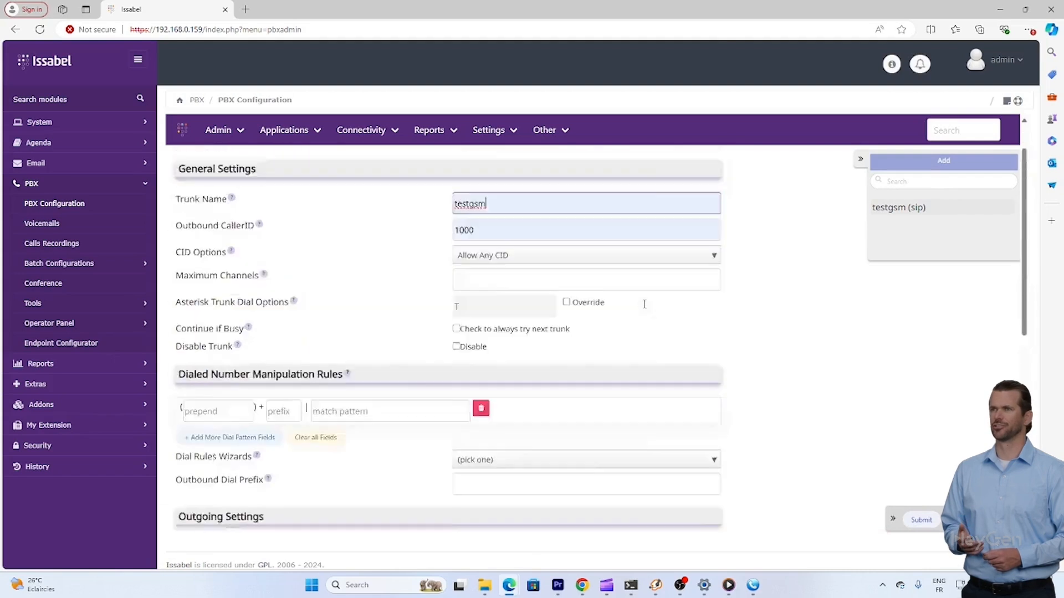
{"action": "scroll", "coordinate": [534, 273], "scroll_direction": "down", "scroll_amount": 8}
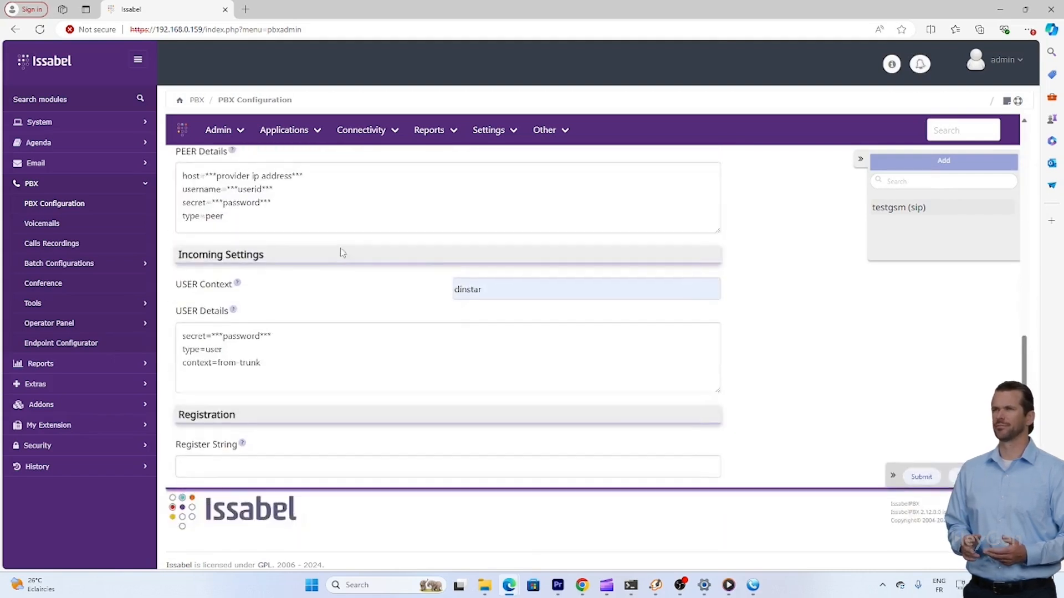
- Examine the host, username, secret and type lines of the default PEER Details template in the outgoing settings
{"action": "scroll", "coordinate": [259, 336], "scroll_direction": "up", "scroll_amount": 3}
{"action": "left_click", "coordinate": [276, 385]}
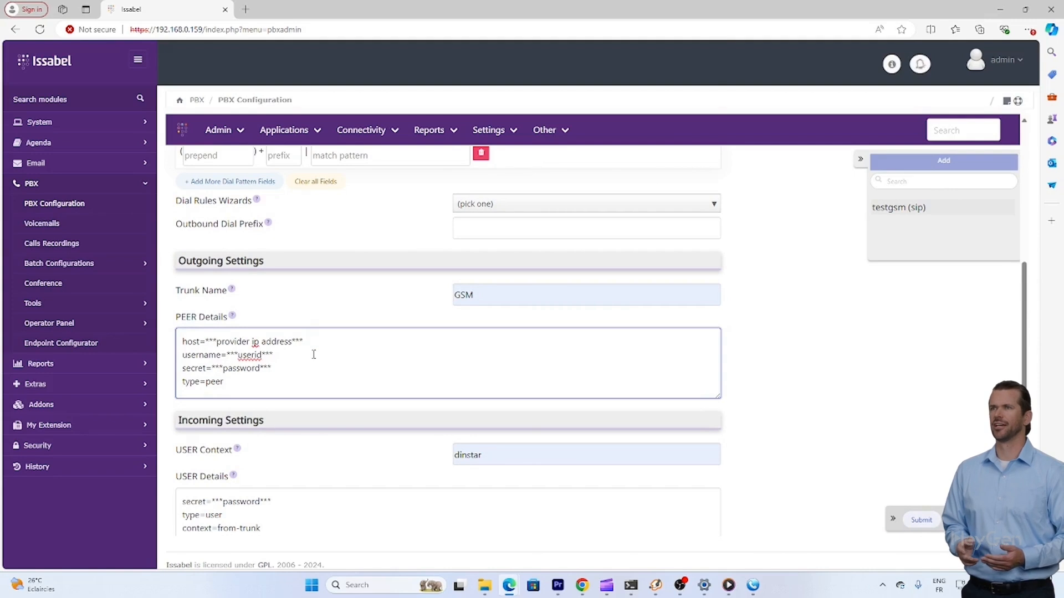
{"action": "left_click_drag", "start_coordinate": [313, 343], "coordinate": [195, 342]}
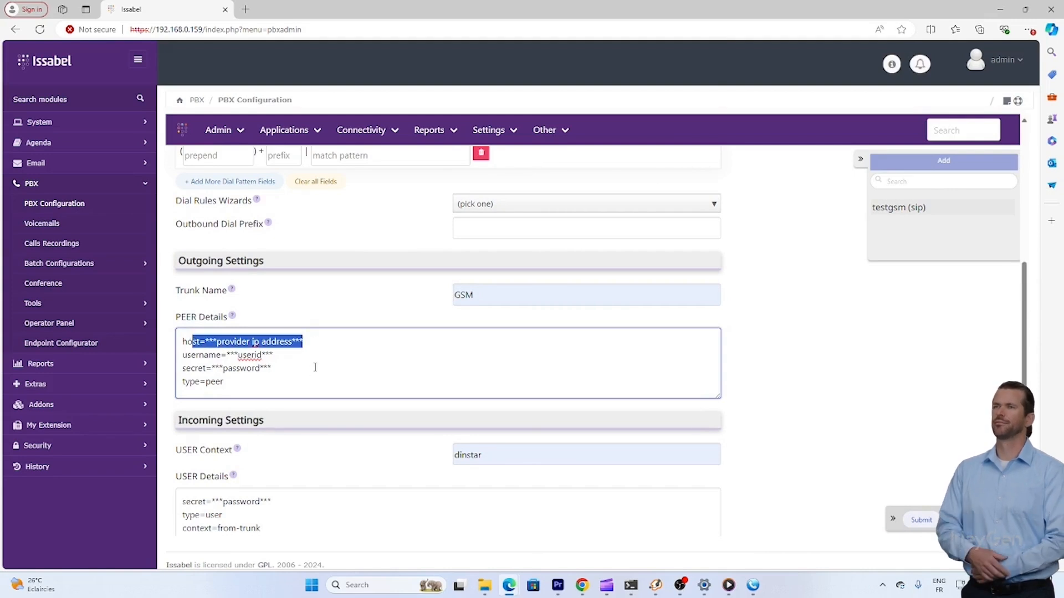
{"action": "left_click_drag", "start_coordinate": [313, 355], "coordinate": [182, 357]}
{"action": "left_click_drag", "start_coordinate": [271, 369], "coordinate": [182, 370]}
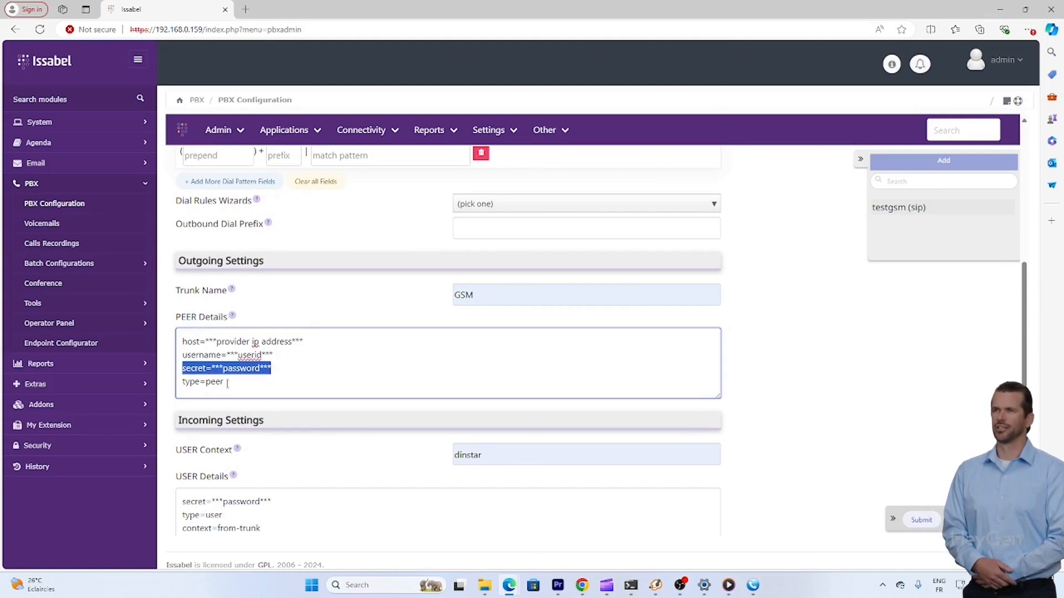
{"action": "left_click", "coordinate": [287, 373]}
{"action": "left_click_drag", "start_coordinate": [262, 386], "coordinate": [169, 385]}
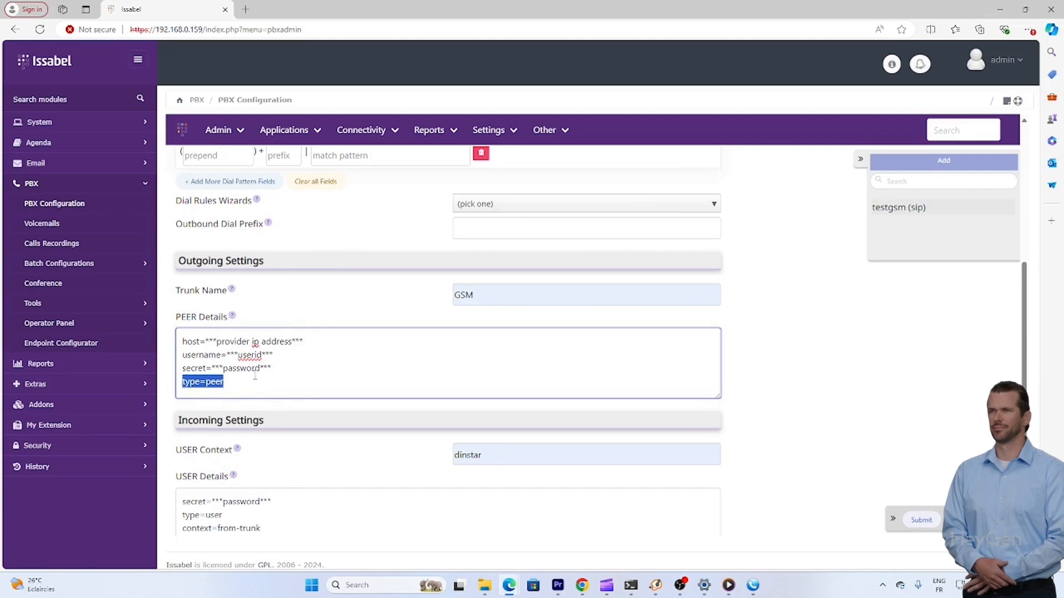
- Examine the secret, type and context lines of the default USER Details template in the incoming settings
{"action": "scroll", "coordinate": [303, 371], "scroll_direction": "down", "scroll_amount": 3}
{"action": "left_click", "coordinate": [302, 339]}
{"action": "left_click_drag", "start_coordinate": [271, 336], "coordinate": [182, 349]}
{"action": "left_click_drag", "start_coordinate": [278, 363], "coordinate": [175, 367]}
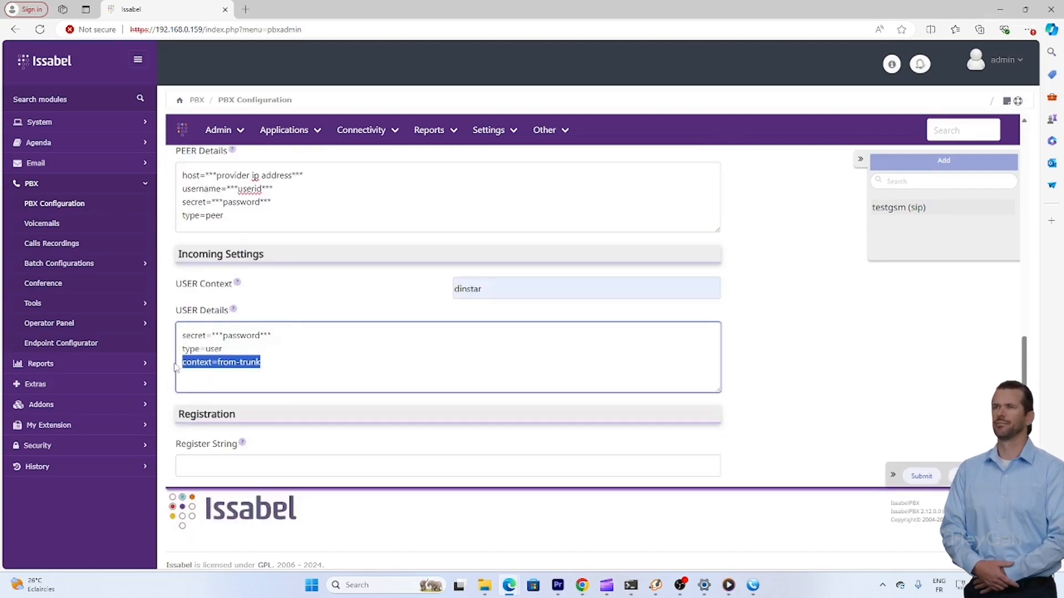
{"action": "scroll", "coordinate": [484, 363], "scroll_direction": "up", "scroll_amount": 10}
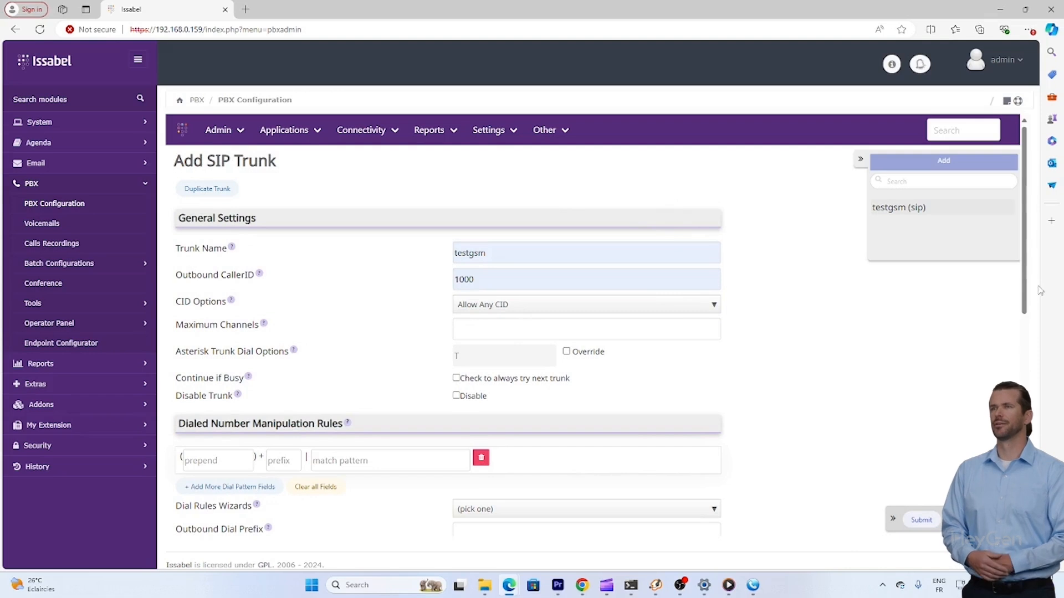
- Open the existing testgsm SIP trunk and review its trunk name and general settings
{"action": "left_click", "coordinate": [891, 219]}
{"action": "left_click", "coordinate": [503, 268]}
{"action": "double_click", "coordinate": [520, 267]}
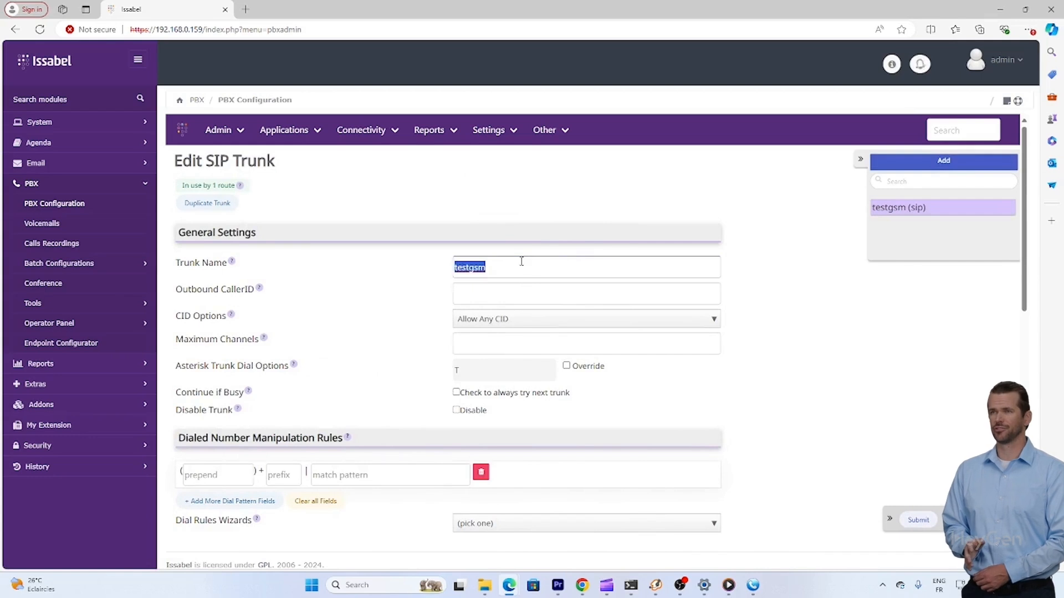
{"action": "scroll", "coordinate": [591, 301], "scroll_direction": "down", "scroll_amount": 1}
{"action": "scroll", "coordinate": [576, 293], "scroll_direction": "down", "scroll_amount": 2}
{"action": "scroll", "coordinate": [565, 285], "scroll_direction": "up", "scroll_amount": 2}
{"action": "scroll", "coordinate": [563, 292], "scroll_direction": "down", "scroll_amount": 3}
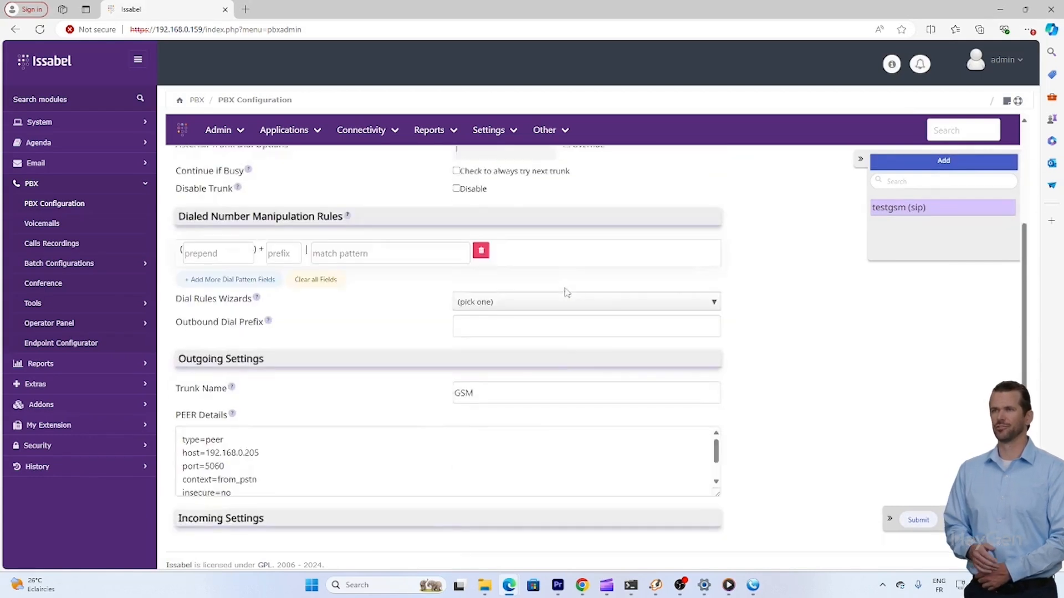
- Examine the outgoing trunk name and the PEER Details lines, from type and host to insecure and quality
{"action": "double_click", "coordinate": [513, 331]}
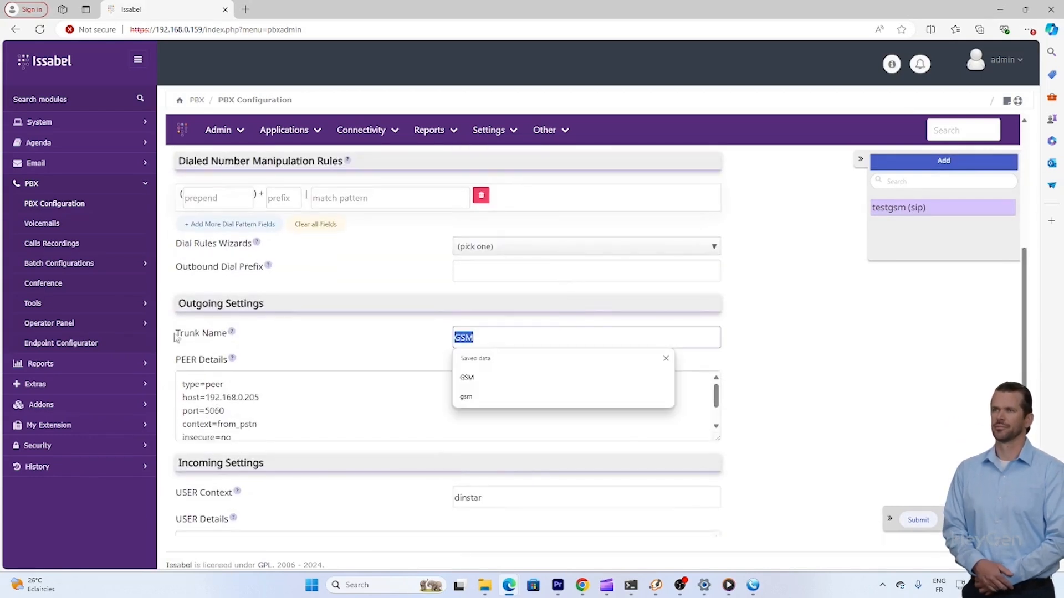
{"action": "left_click_drag", "start_coordinate": [183, 384], "coordinate": [177, 414]}
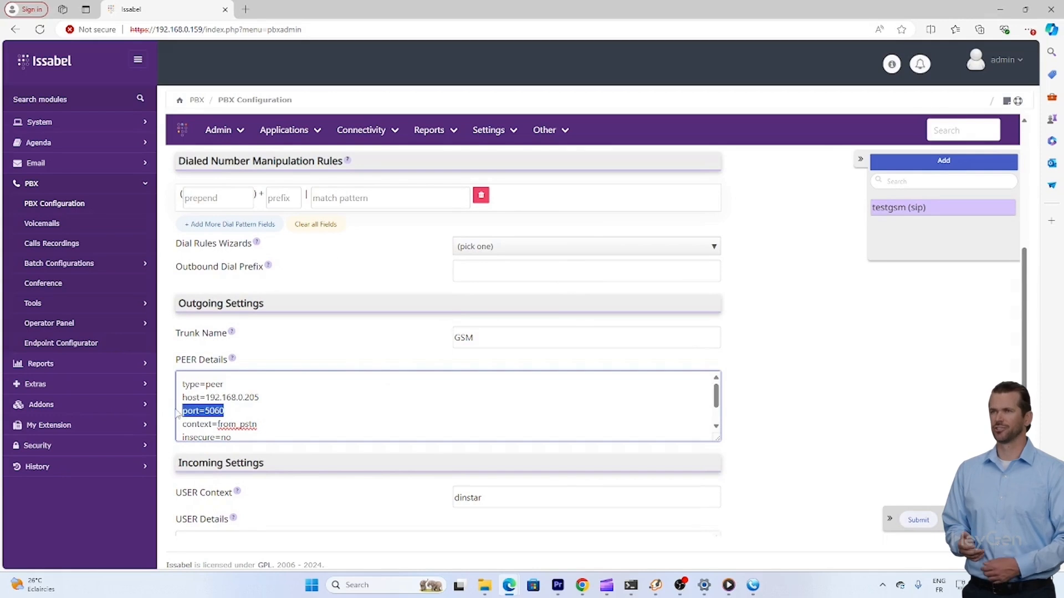
{"action": "scroll", "coordinate": [256, 415], "scroll_direction": "down", "scroll_amount": 1}
{"action": "left_click_drag", "start_coordinate": [259, 389], "coordinate": [229, 411]}
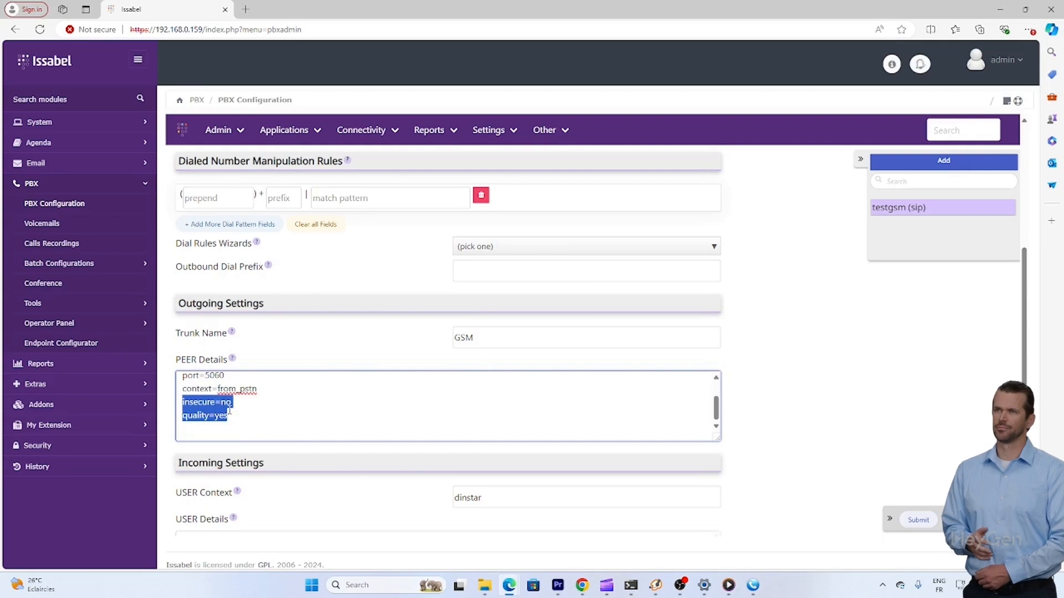
{"action": "left_click", "coordinate": [237, 419]}
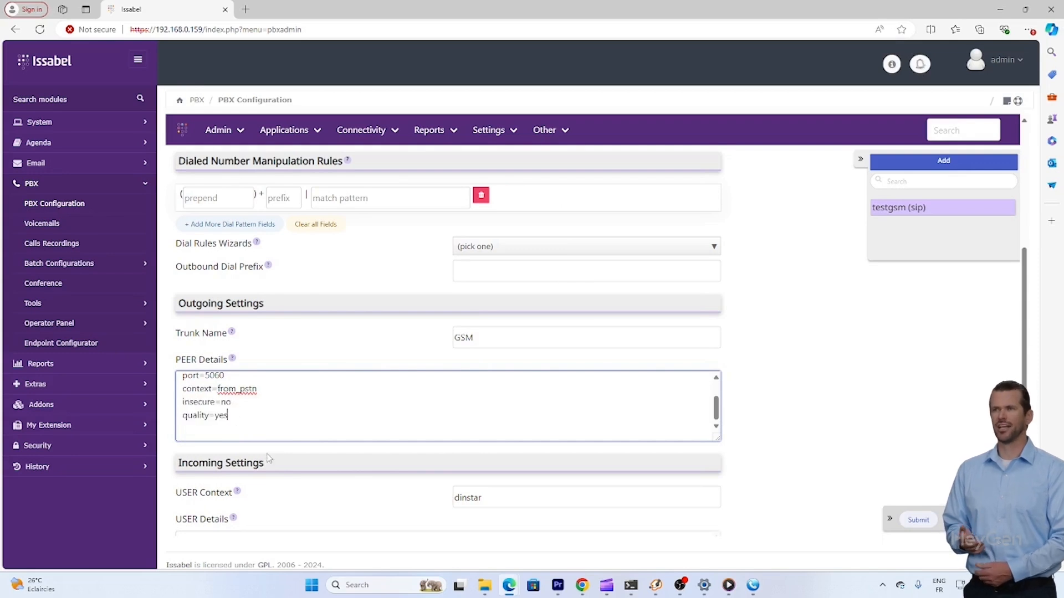
- Check the USER Context value in the testgsm trunk's incoming settings
{"action": "scroll", "coordinate": [261, 454], "scroll_direction": "down", "scroll_amount": 3}
{"action": "left_click", "coordinate": [545, 337]}
{"action": "double_click", "coordinate": [544, 337]}
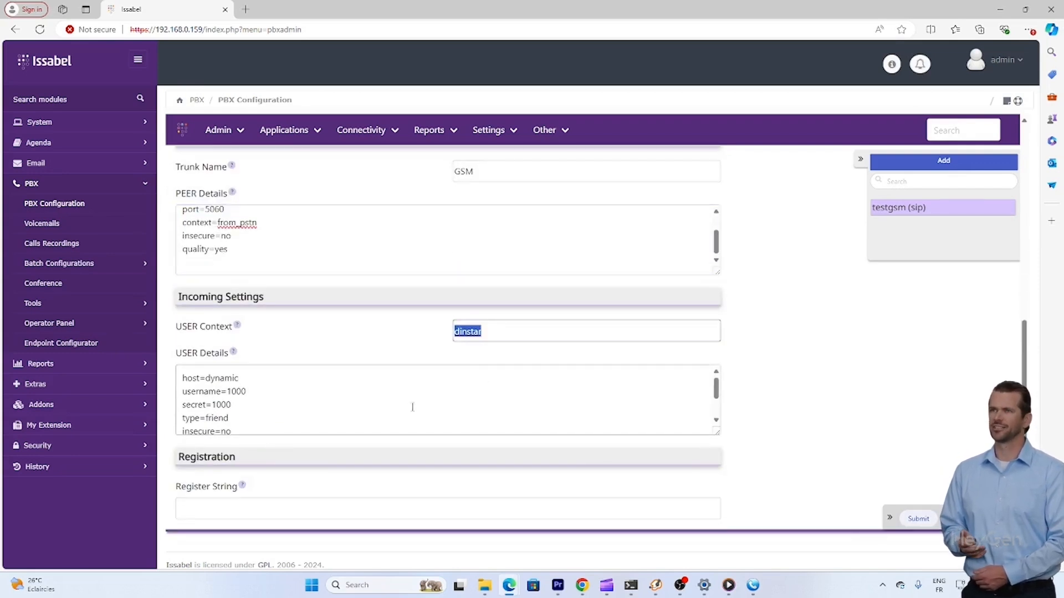
{"action": "left_click", "coordinate": [511, 331]}
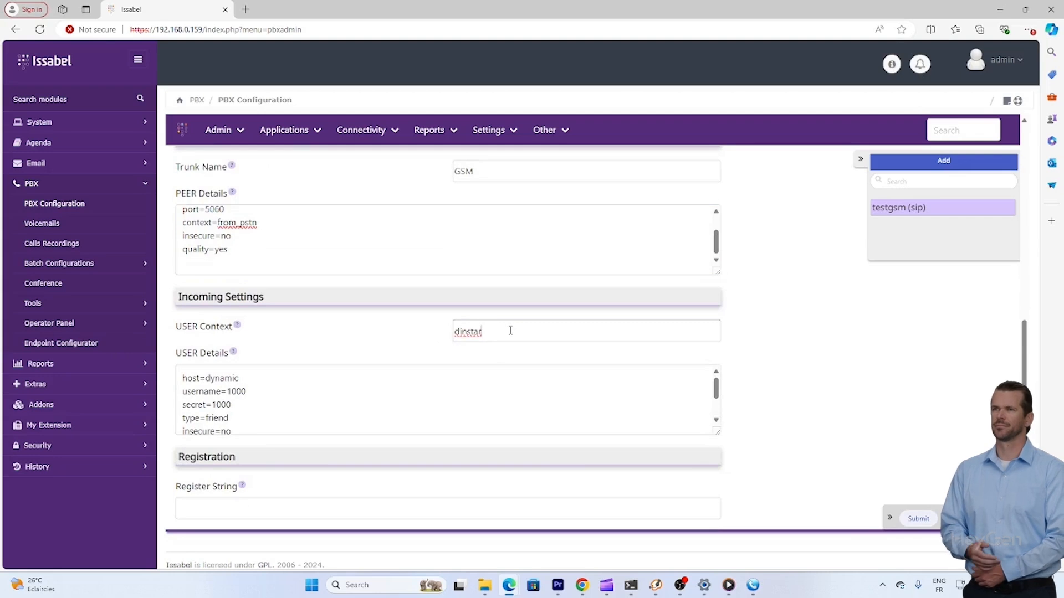
{"action": "right_click", "coordinate": [500, 342]}
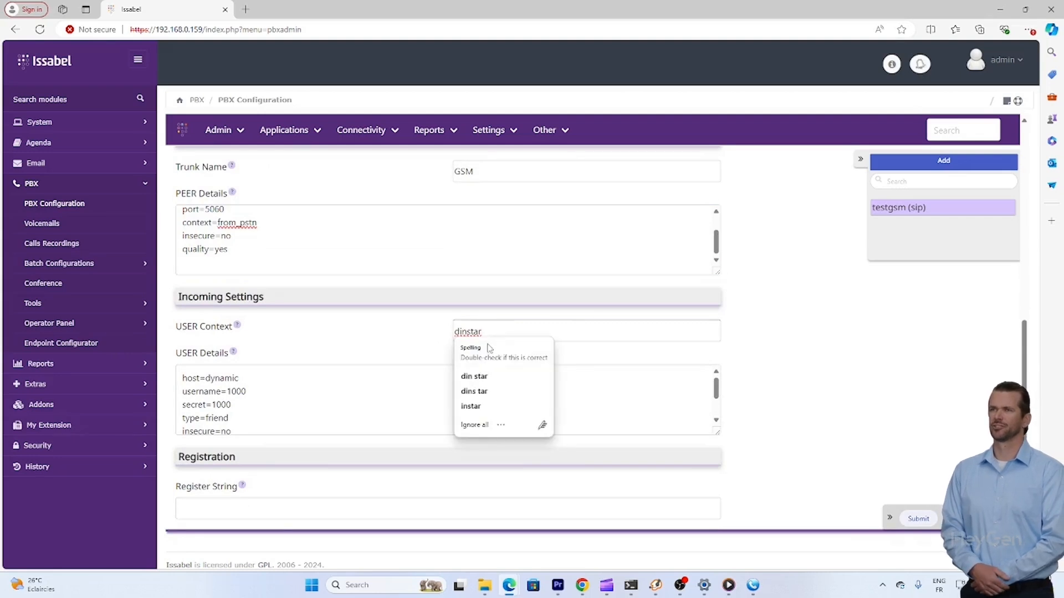
{"action": "left_click", "coordinate": [481, 358]}
- Examine all the USER Details lines of the testgsm trunk, including the secret and context entries
{"action": "left_click", "coordinate": [268, 391]}
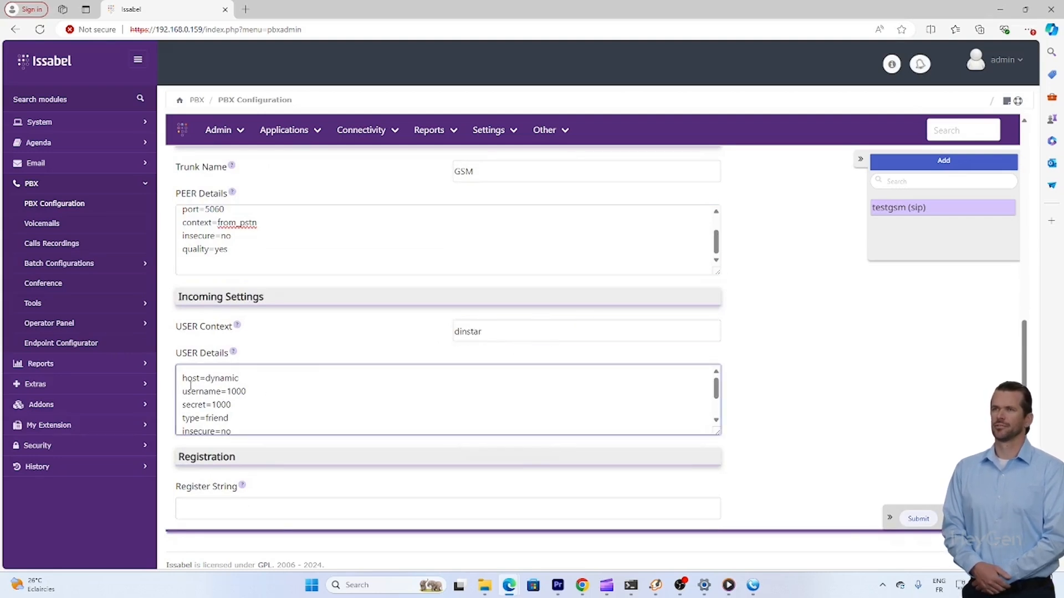
{"action": "double_click", "coordinate": [216, 405]}
{"action": "scroll", "coordinate": [219, 416], "scroll_direction": "down", "scroll_amount": 1}
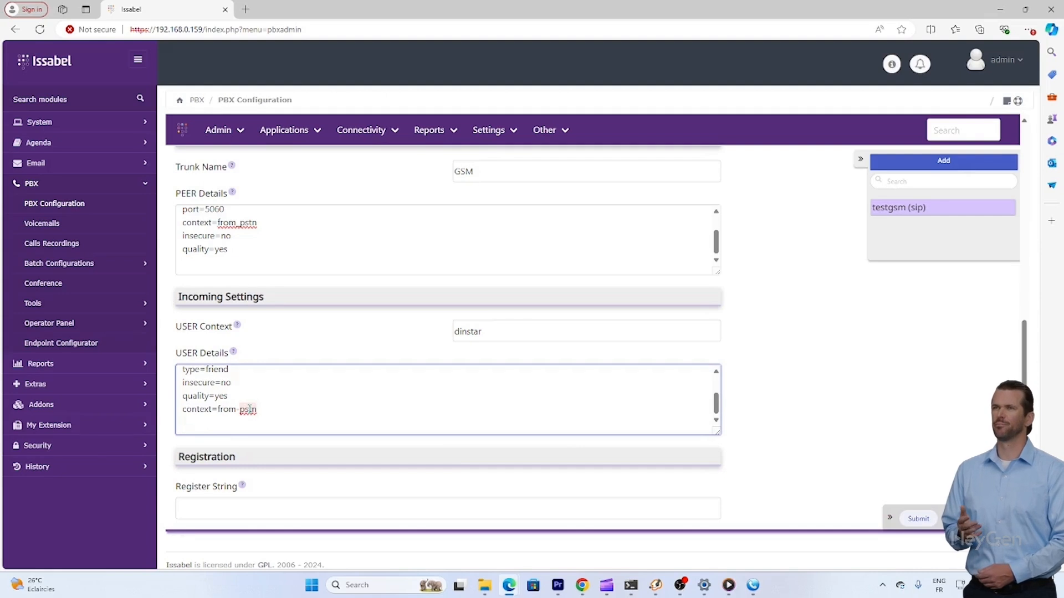
{"action": "scroll", "coordinate": [748, 437], "scroll_direction": "up", "scroll_amount": 1}
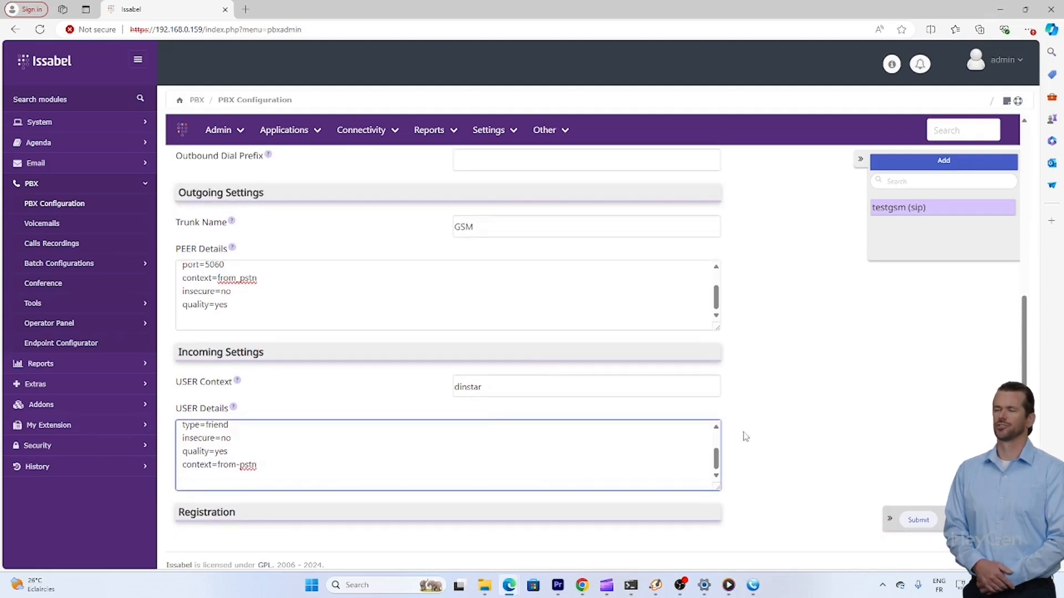
{"action": "scroll", "coordinate": [532, 459], "scroll_direction": "up", "scroll_amount": 1}
{"action": "double_click", "coordinate": [534, 462]}
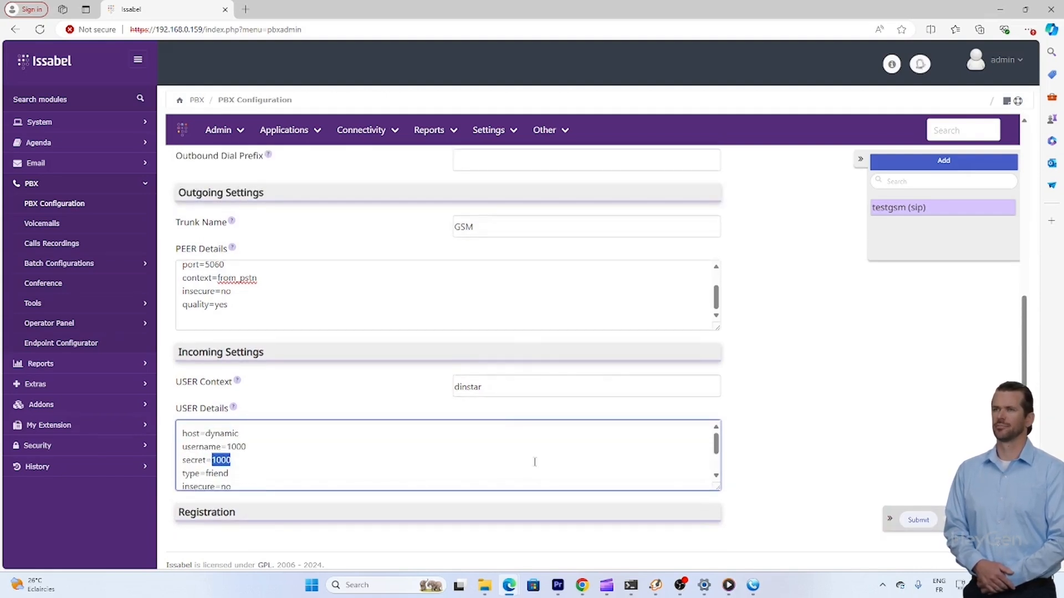
{"action": "scroll", "coordinate": [566, 466], "scroll_direction": "down", "scroll_amount": 1}
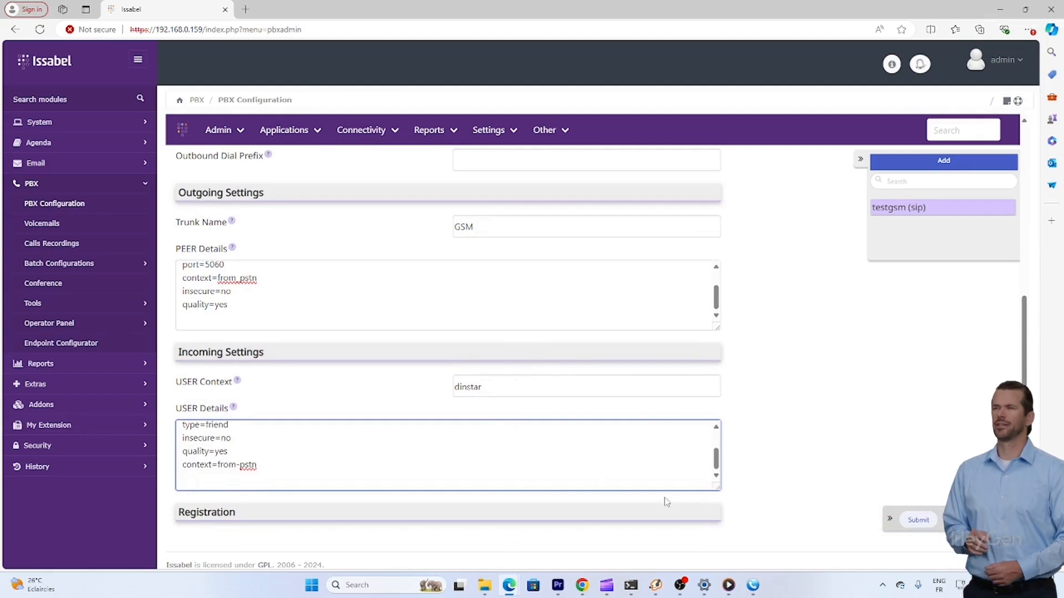
- Switch to the Dinstar gateway's web management page and check the SIP server and outbound proxy addresses in its SIP configuration
{"action": "key", "text": "alt+Tab"}
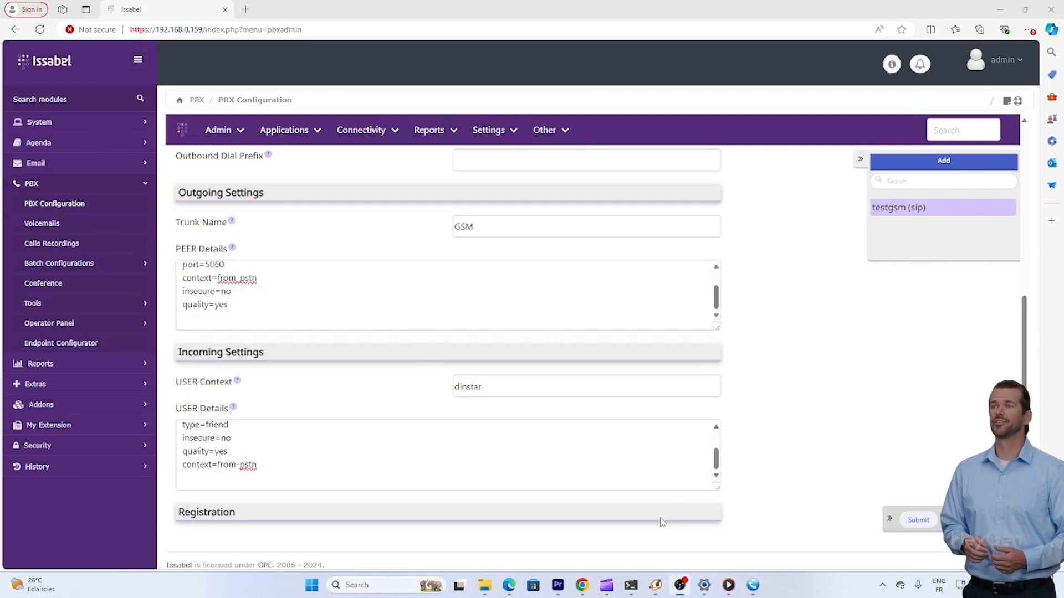
{"action": "mouse_move", "coordinate": [509, 585]}
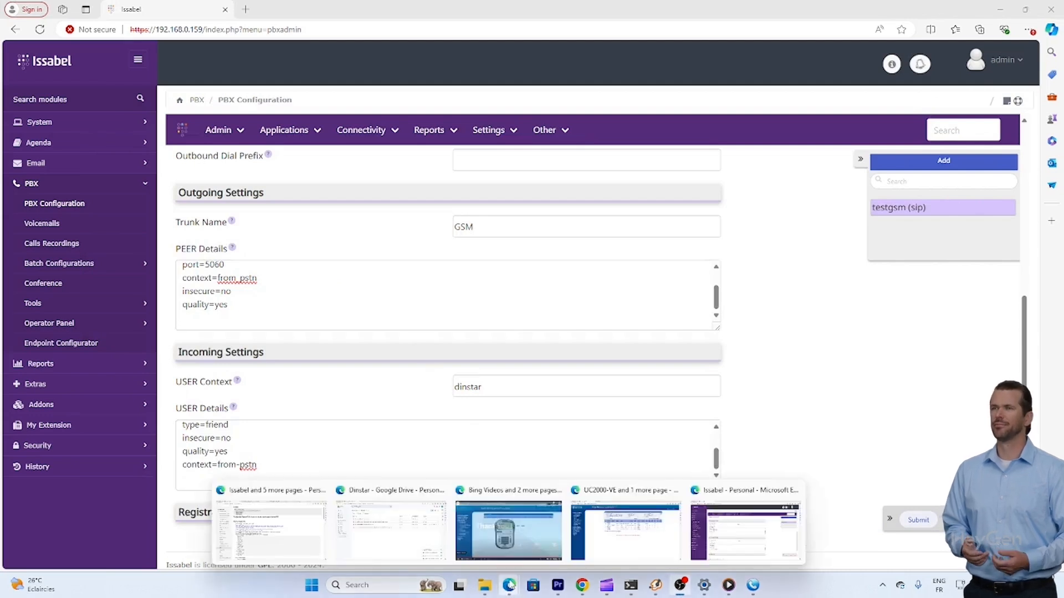
{"action": "left_click", "coordinate": [659, 526]}
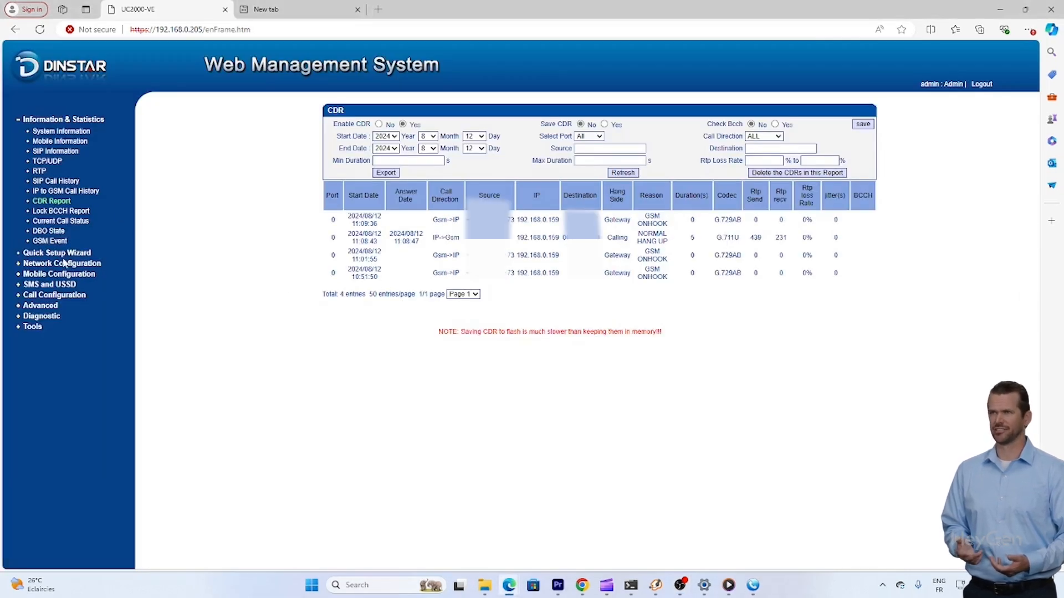
{"action": "left_click", "coordinate": [54, 295]}
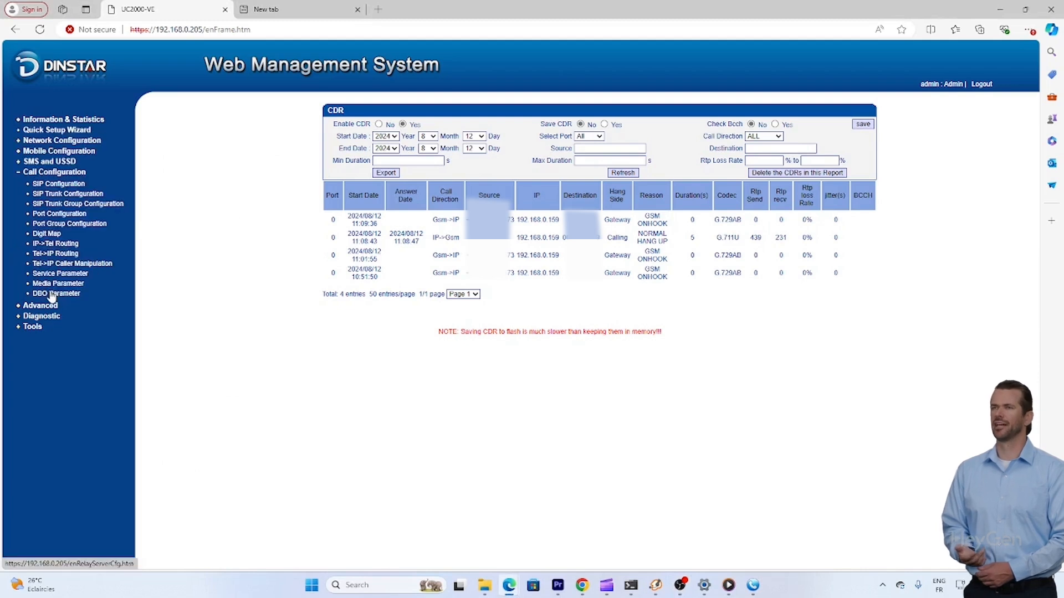
{"action": "left_click", "coordinate": [58, 184]}
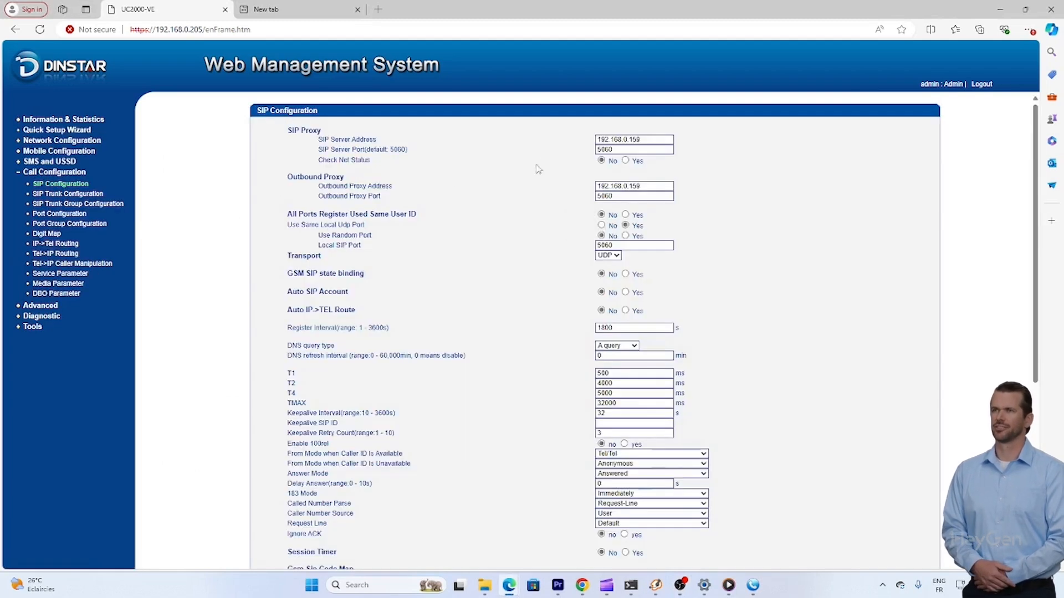
{"action": "left_click_drag", "start_coordinate": [650, 139], "coordinate": [579, 143]}
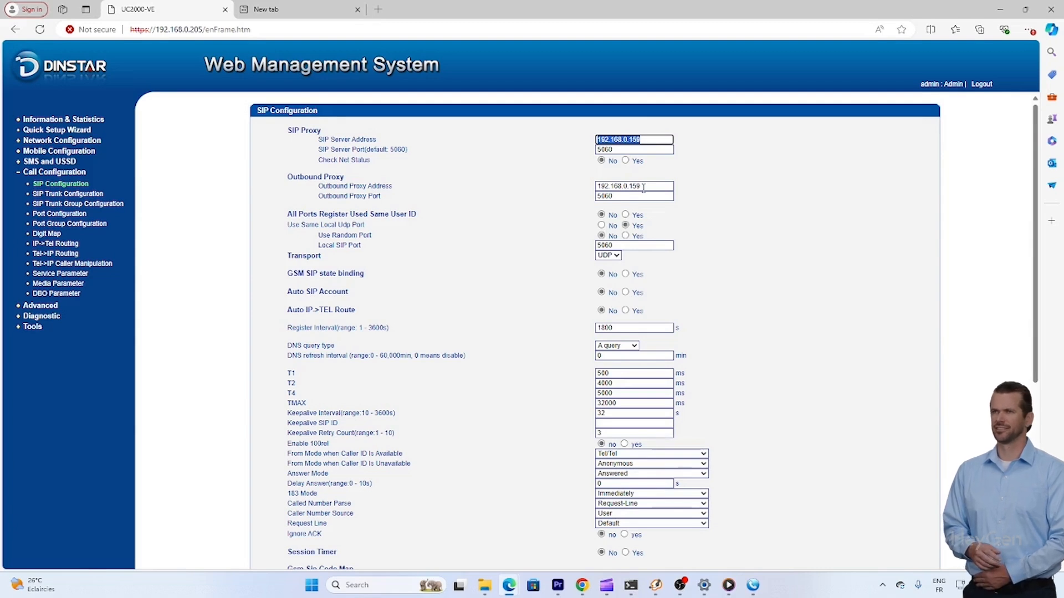
{"action": "left_click_drag", "start_coordinate": [643, 187], "coordinate": [594, 190]}
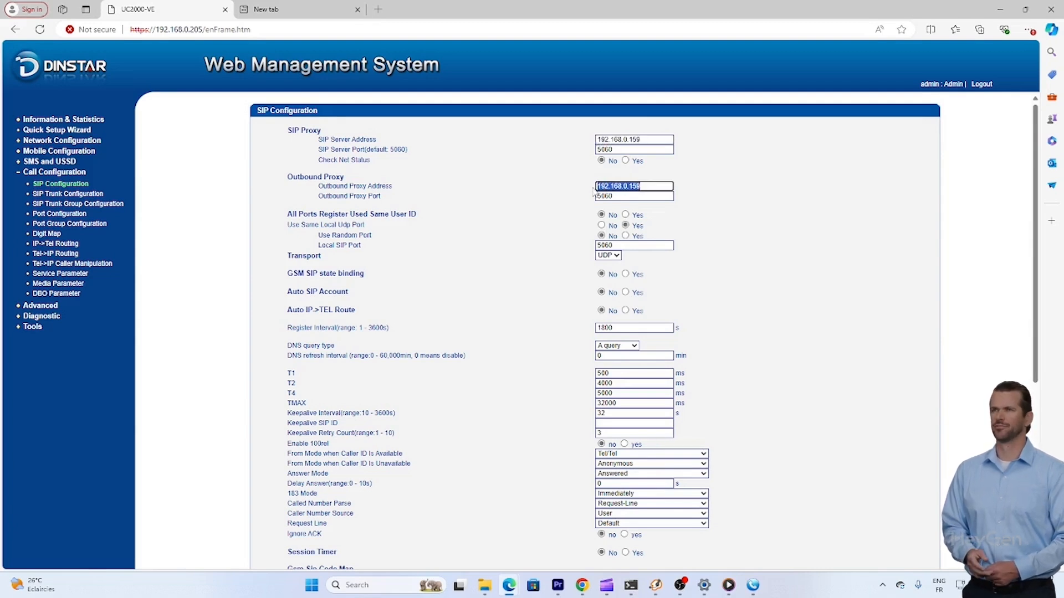
- Open the gateway's SIP trunk configuration, select the trunk with index 31 and check its IP address
{"action": "left_click", "coordinate": [91, 194]}
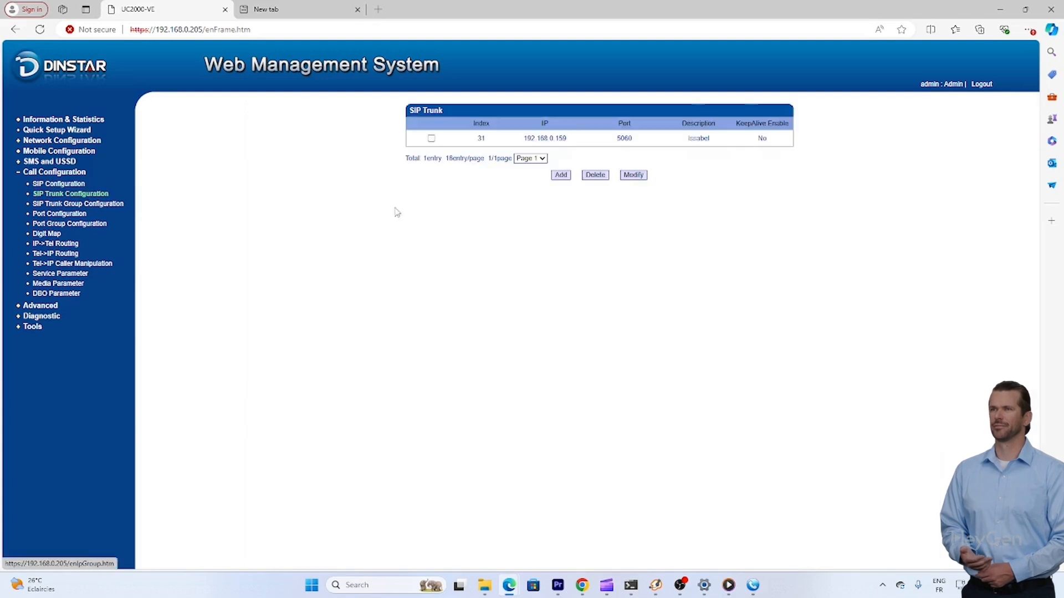
{"action": "left_click", "coordinate": [431, 138]}
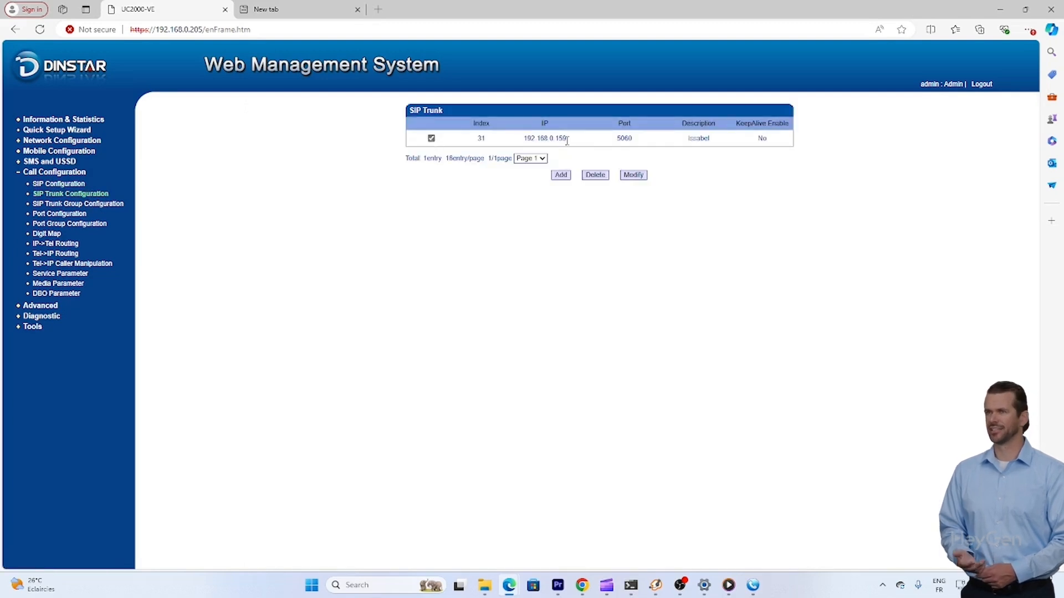
{"action": "left_click_drag", "start_coordinate": [567, 139], "coordinate": [527, 145]}
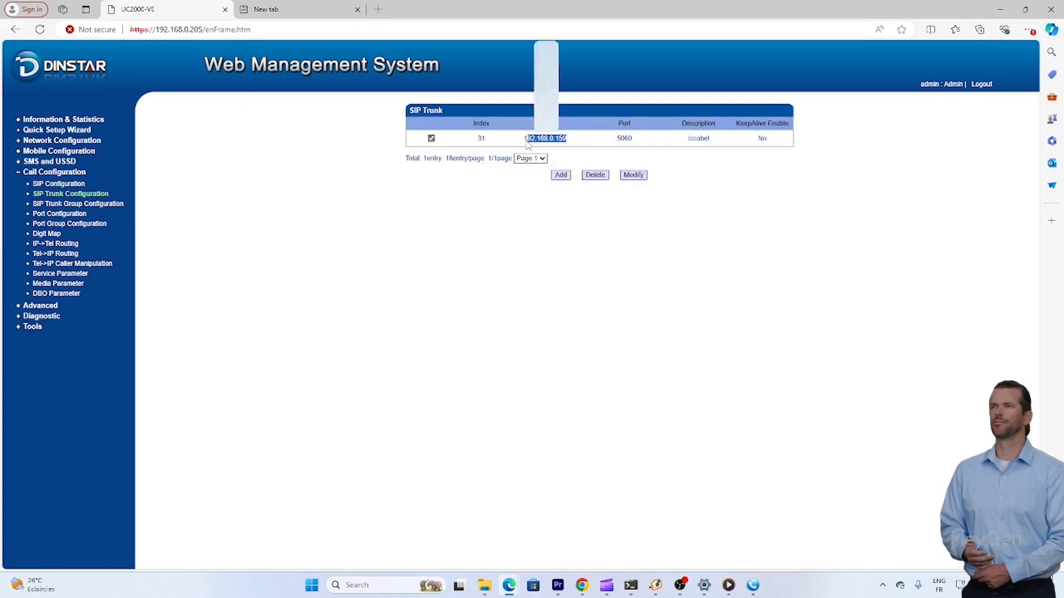
- Open the port configuration, continue to the port group configuration and check the default group's ports, registration and select mode
{"action": "left_click", "coordinate": [50, 216]}
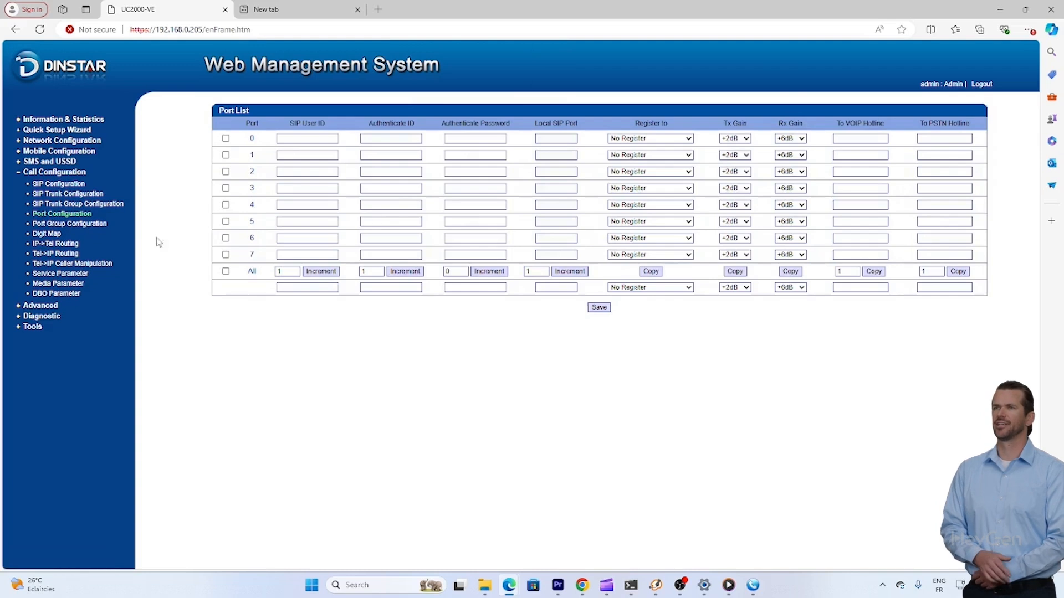
{"action": "left_click", "coordinate": [101, 224]}
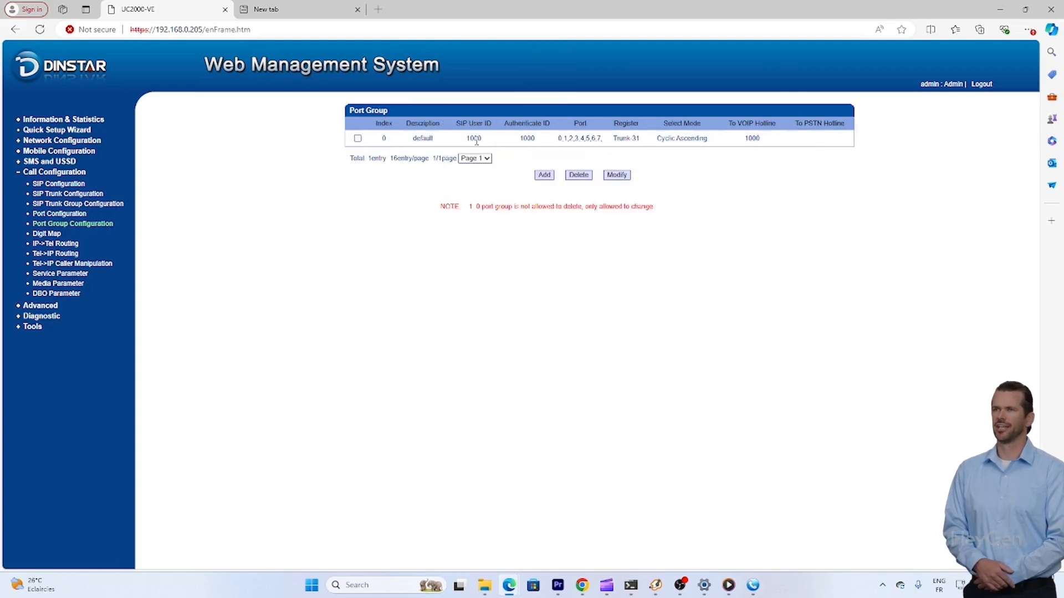
{"action": "left_click_drag", "start_coordinate": [553, 138], "coordinate": [803, 147]}
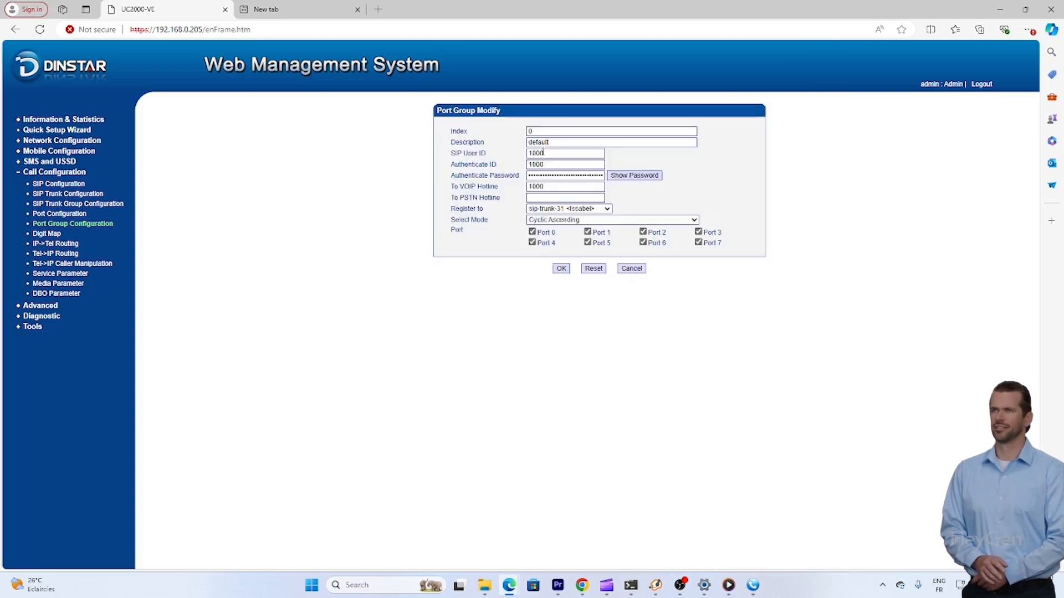
- Review the default port group's SIP User ID, Authenticate ID, Authenticate Password, VOIP hotline and Register to options in its modify form
{"action": "left_click_drag", "start_coordinate": [568, 153], "coordinate": [528, 167]}
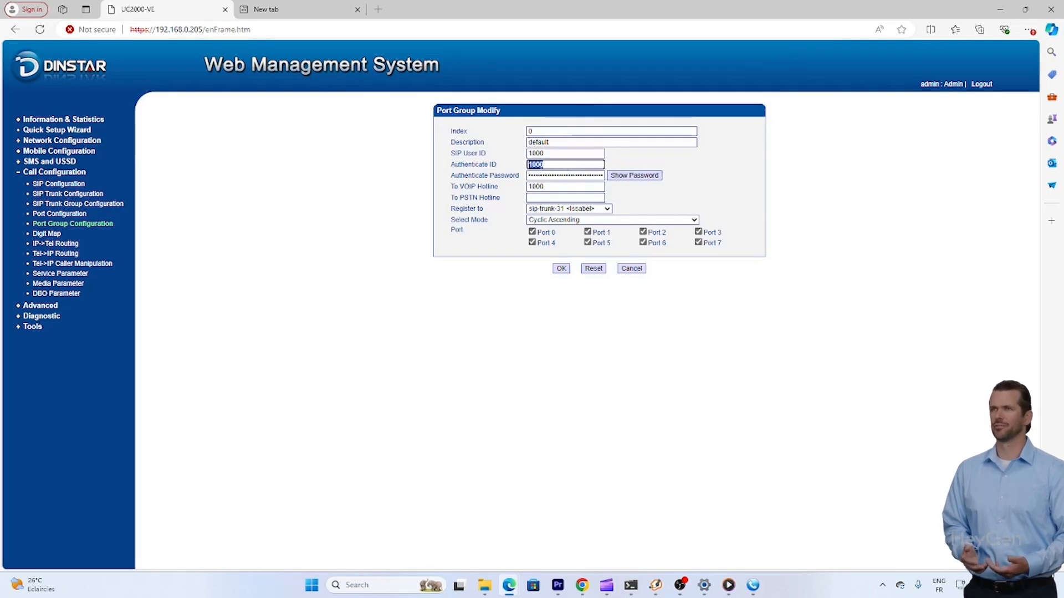
{"action": "double_click", "coordinate": [565, 175]}
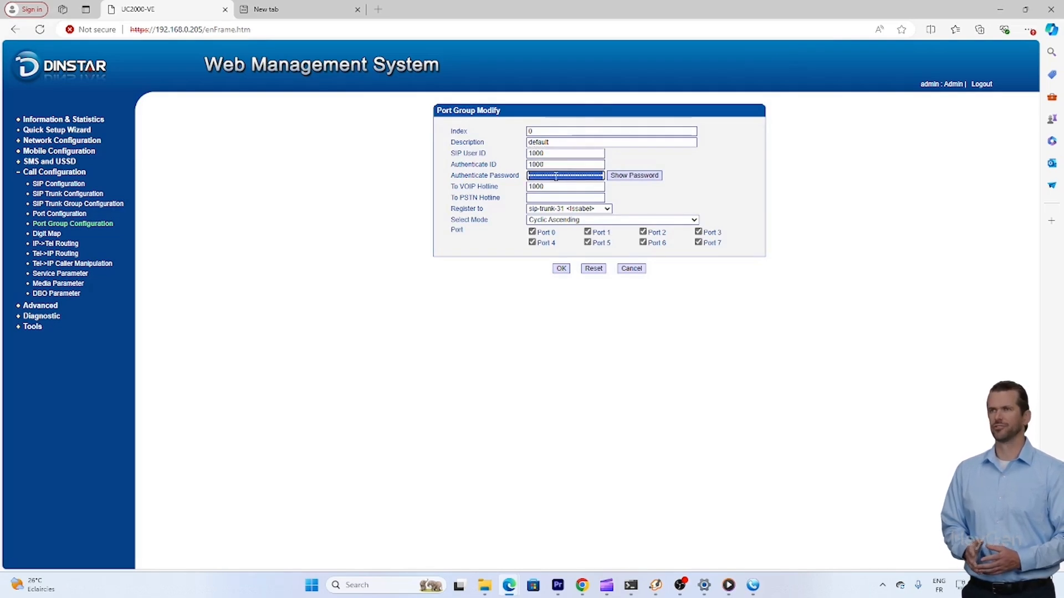
{"action": "left_click_drag", "start_coordinate": [552, 189], "coordinate": [523, 190]}
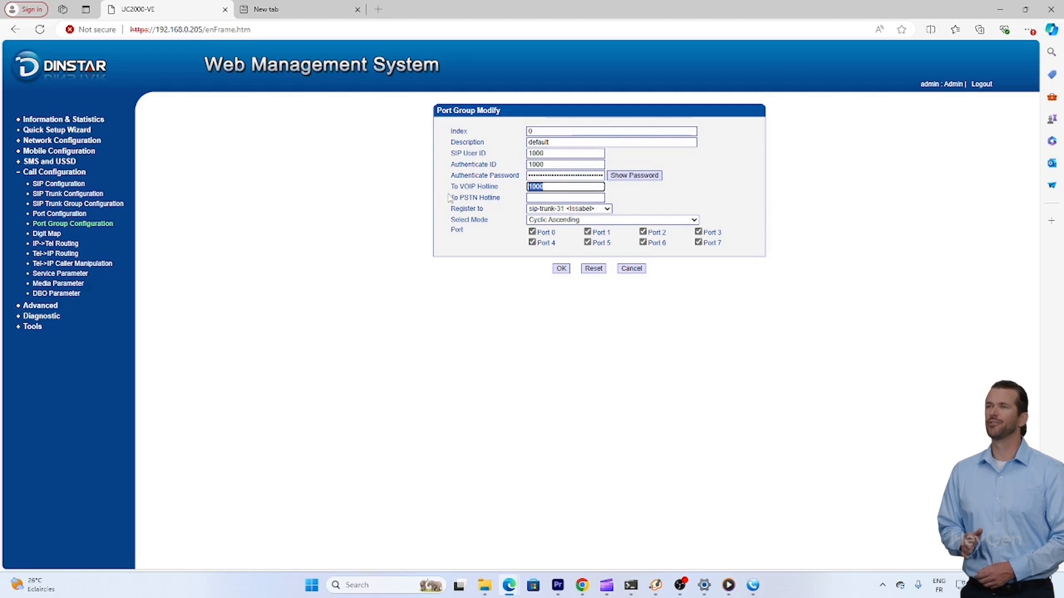
{"action": "left_click", "coordinate": [568, 210]}
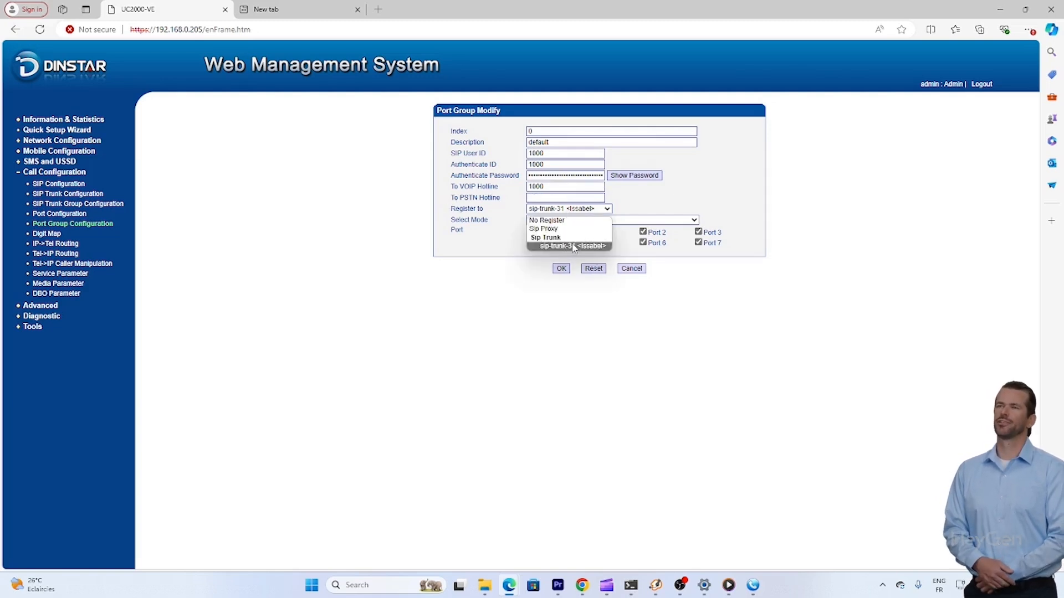
{"action": "left_click", "coordinate": [728, 192]}
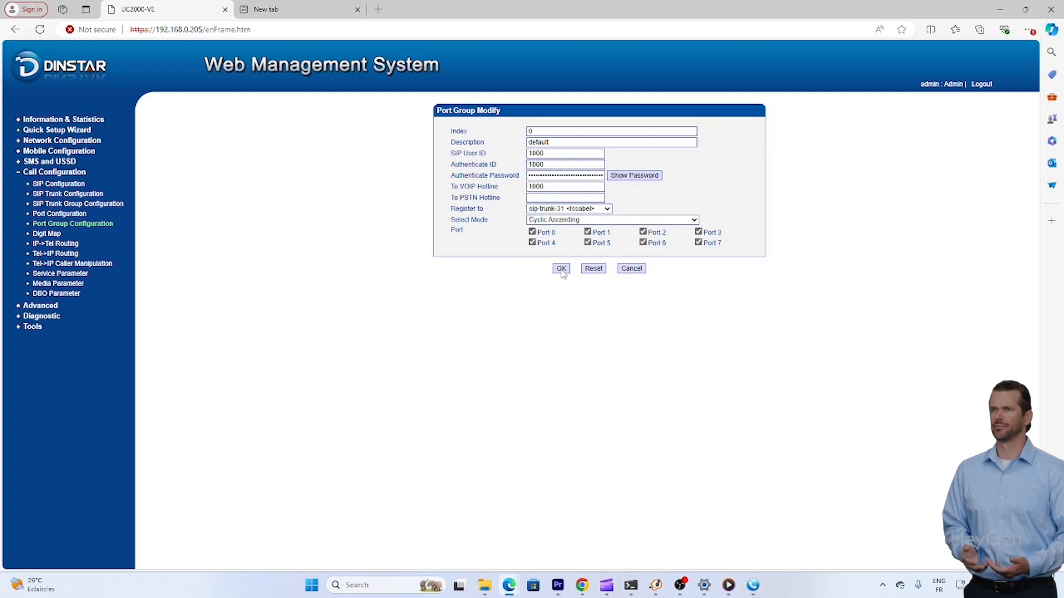
- Open the IP->Tel routing entry with index 63 for modification and check its description, source trunk and destination port group
{"action": "left_click", "coordinate": [53, 246]}
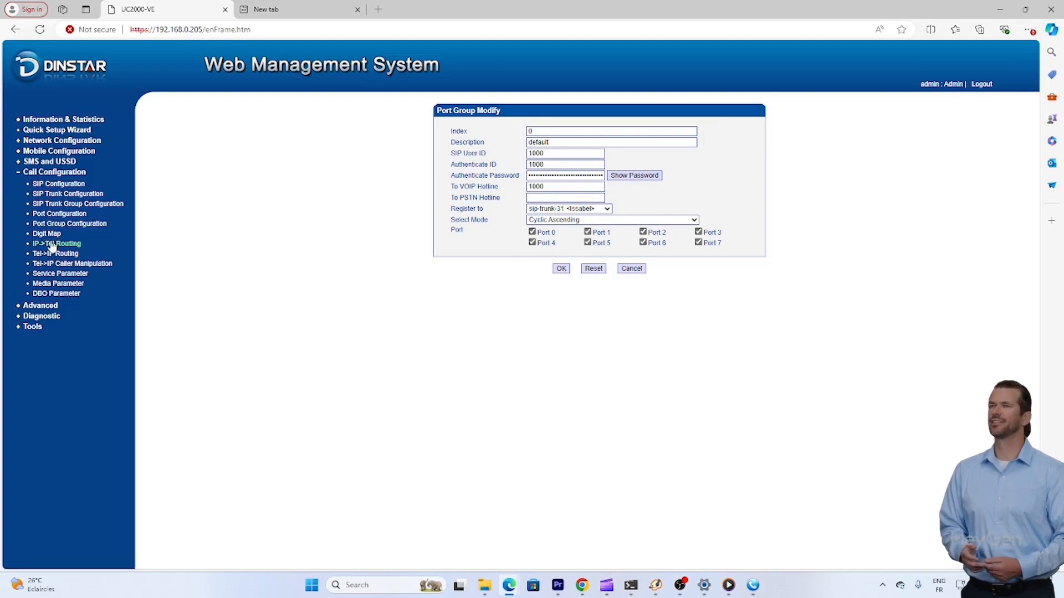
{"action": "left_click", "coordinate": [336, 151]}
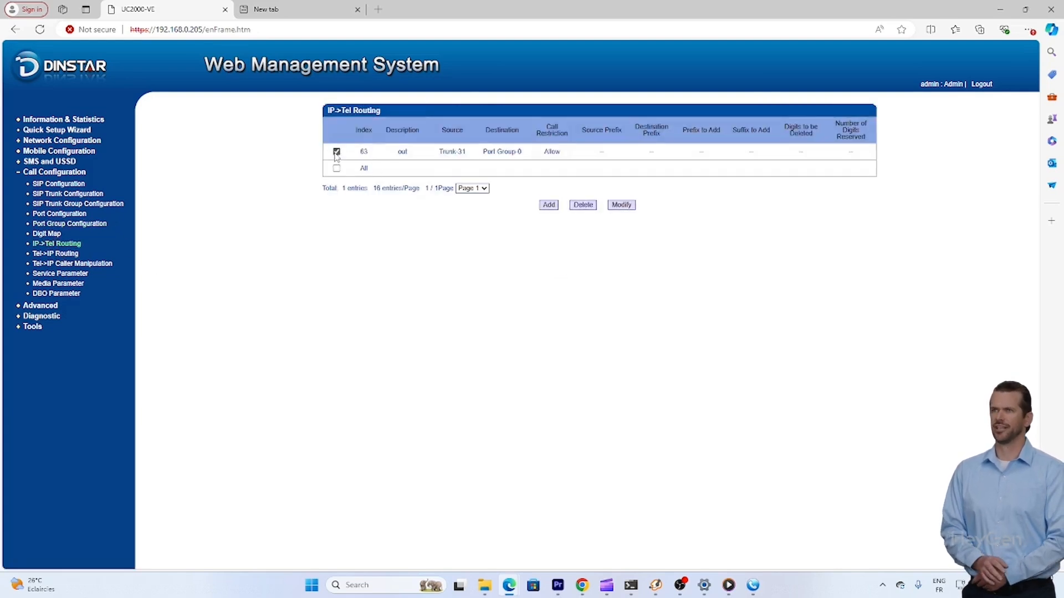
{"action": "left_click", "coordinate": [538, 205]}
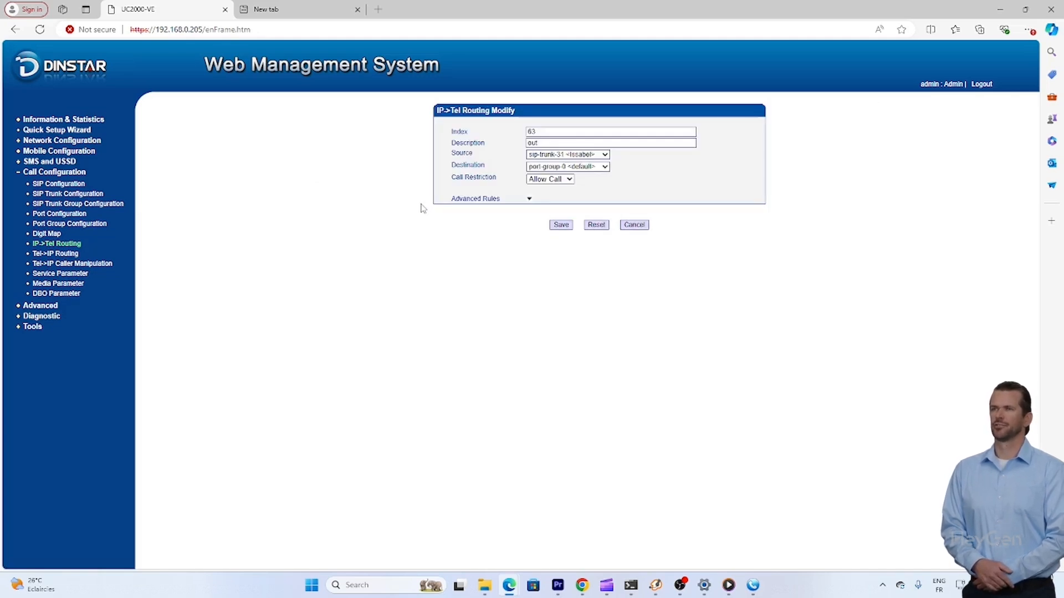
{"action": "double_click", "coordinate": [550, 142]}
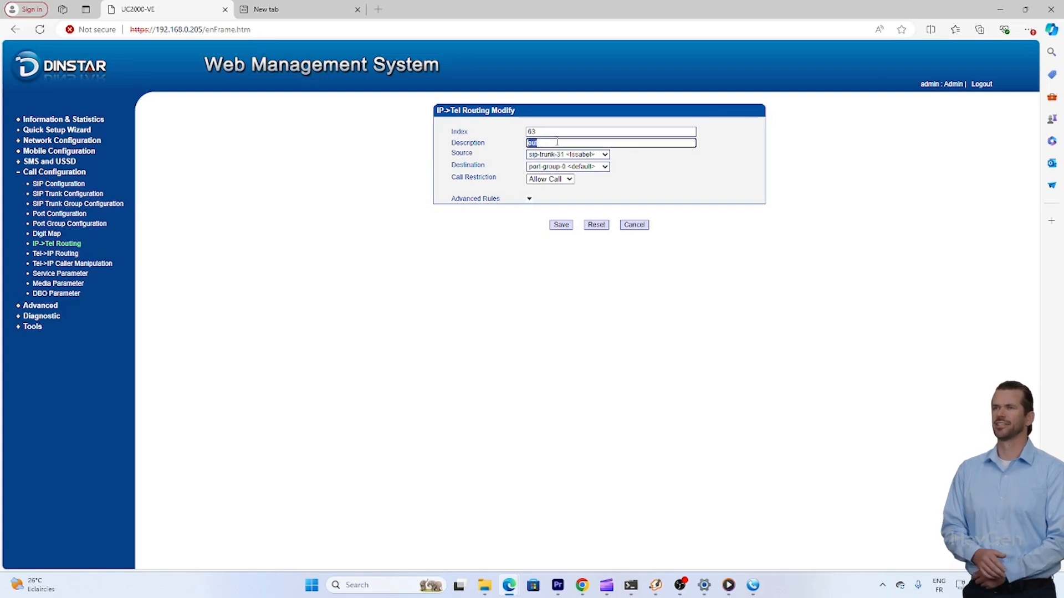
{"action": "left_click", "coordinate": [590, 156]}
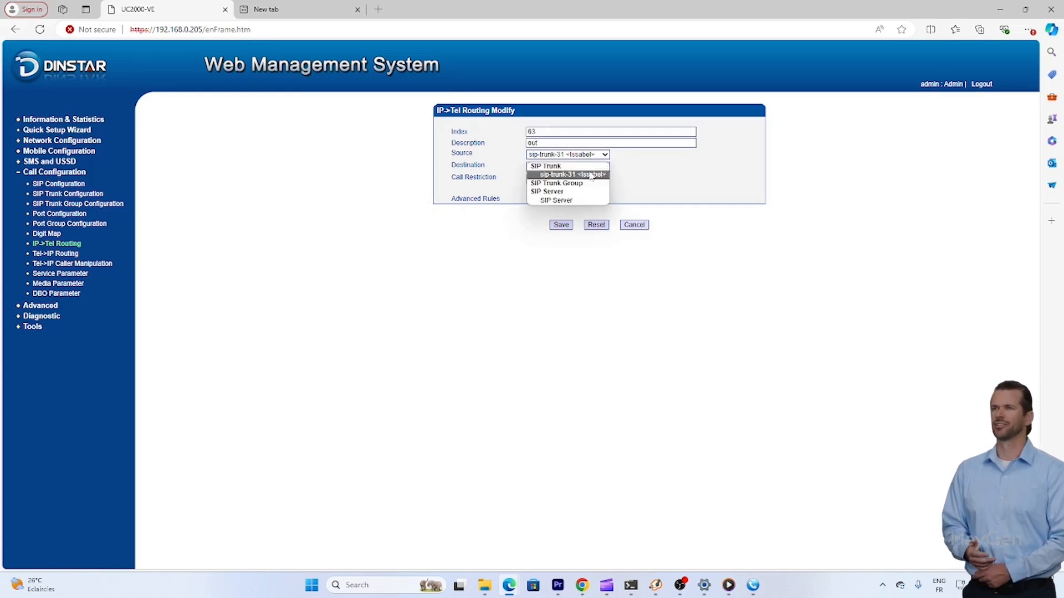
{"action": "left_click", "coordinate": [615, 183]}
{"action": "left_click", "coordinate": [574, 174]}
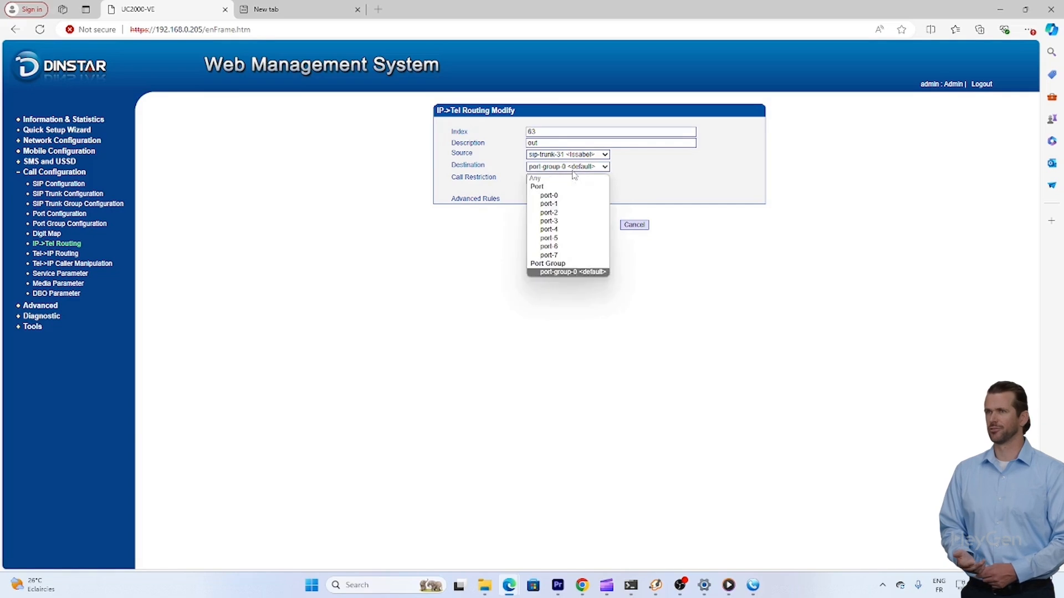
{"action": "left_click", "coordinate": [574, 273]}
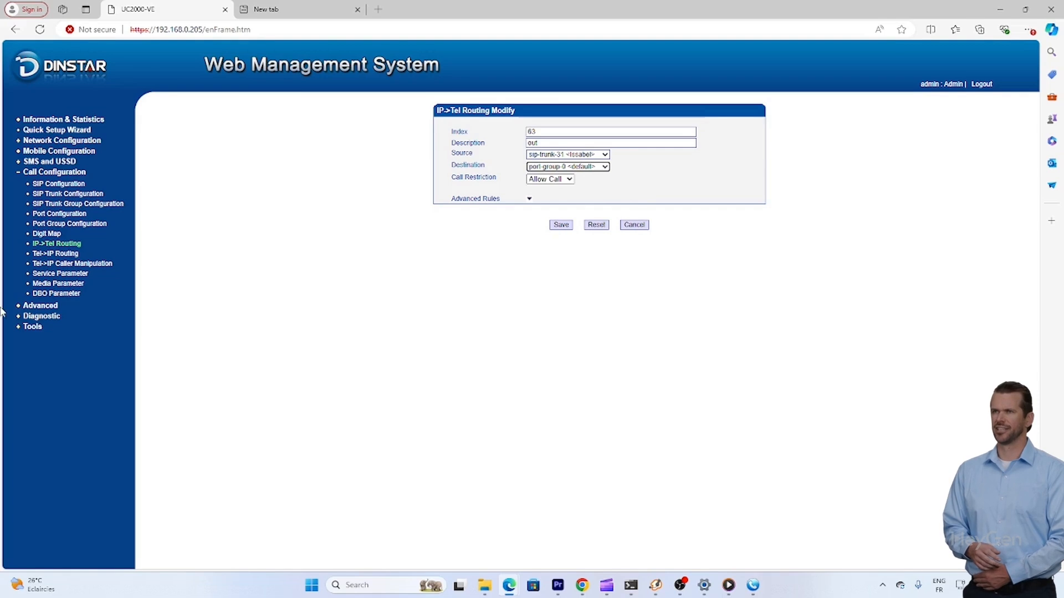
- Open the Tel->IP routing entry with index 63 for modification, check its source and destination, and save it
{"action": "left_click", "coordinate": [45, 255]}
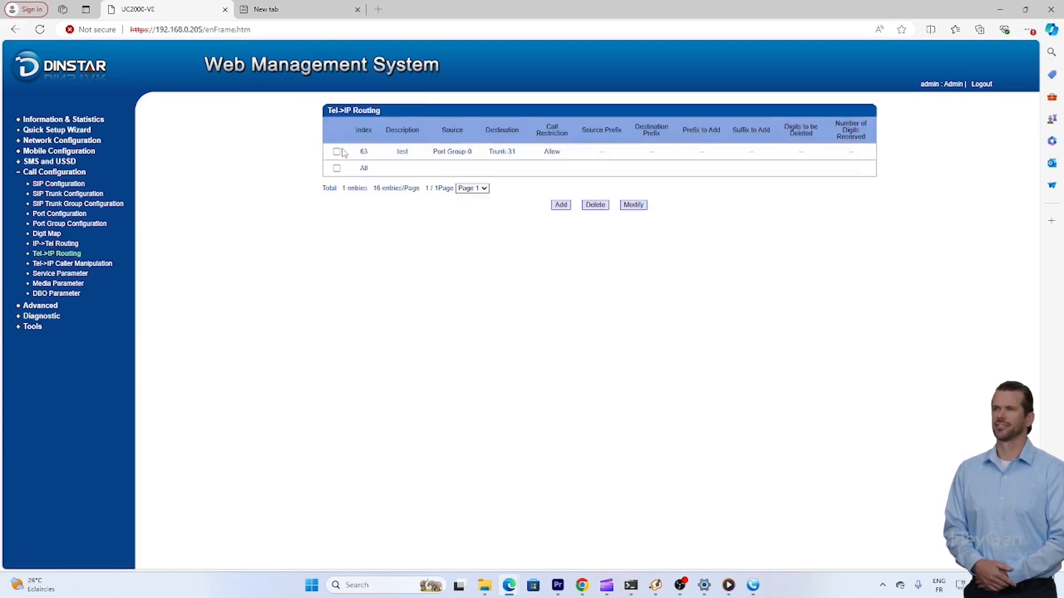
{"action": "left_click", "coordinate": [337, 151]}
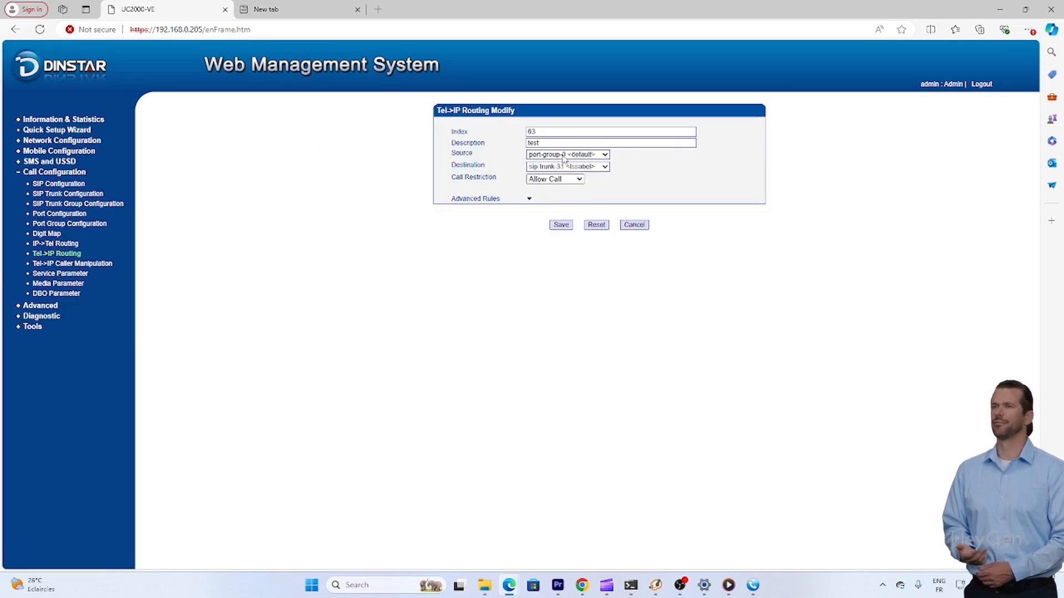
{"action": "left_click", "coordinate": [568, 156]}
{"action": "left_click", "coordinate": [734, 169]}
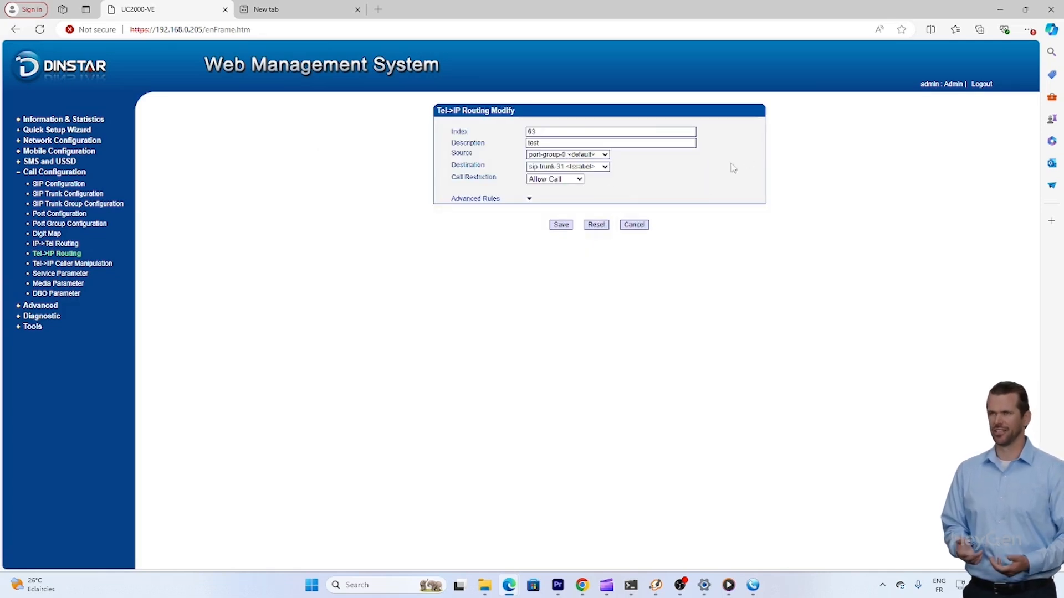
{"action": "left_click", "coordinate": [579, 168]}
{"action": "left_click", "coordinate": [674, 189]}
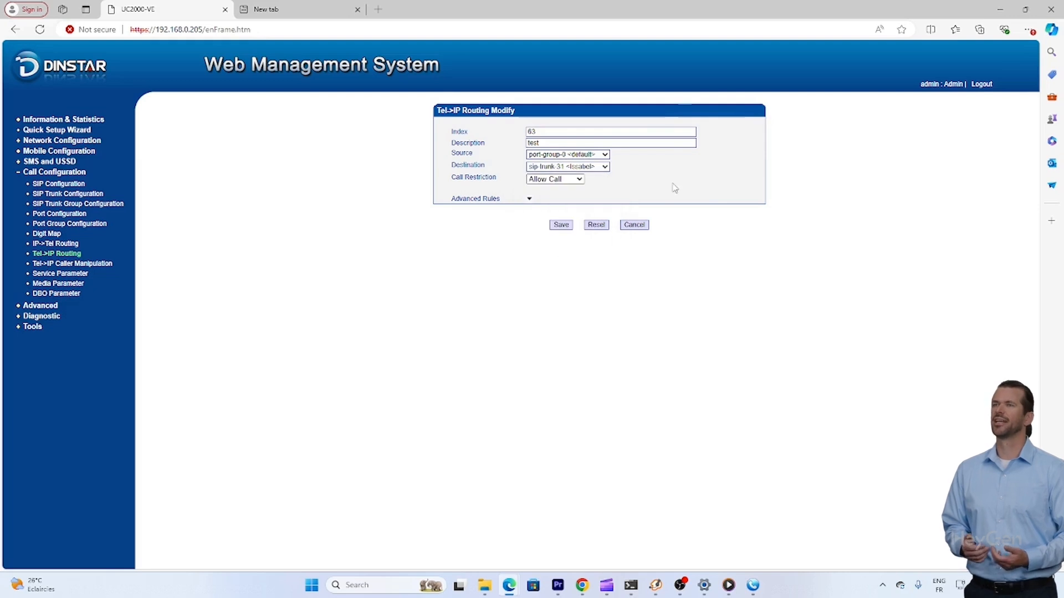
{"action": "left_click", "coordinate": [560, 226]}
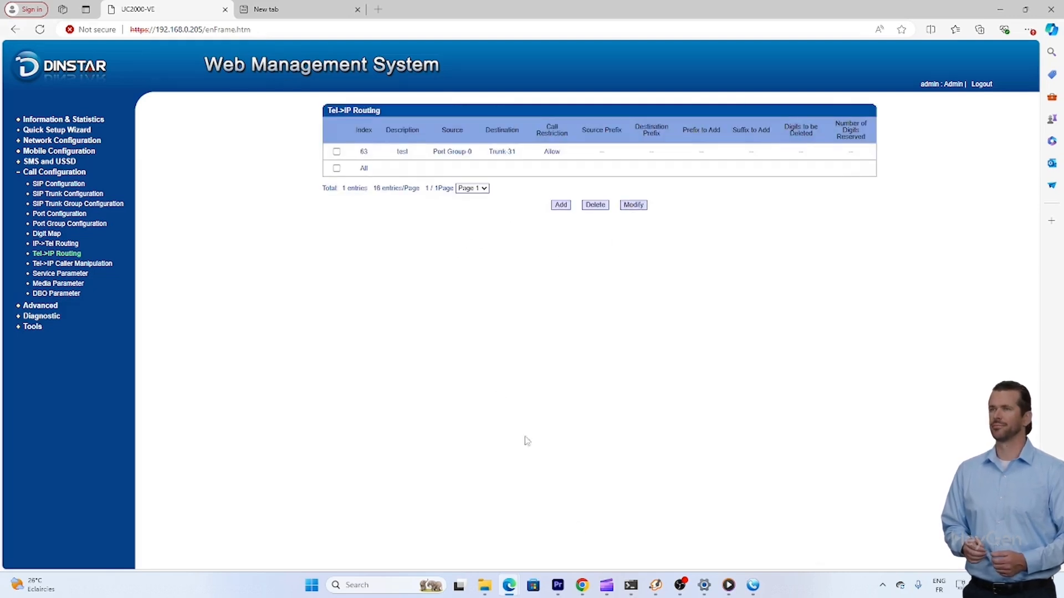
- Switch to the Issabel PBX configuration, delete the existing outbound route 9_ and apply the configuration
{"action": "mouse_move", "coordinate": [510, 585]}
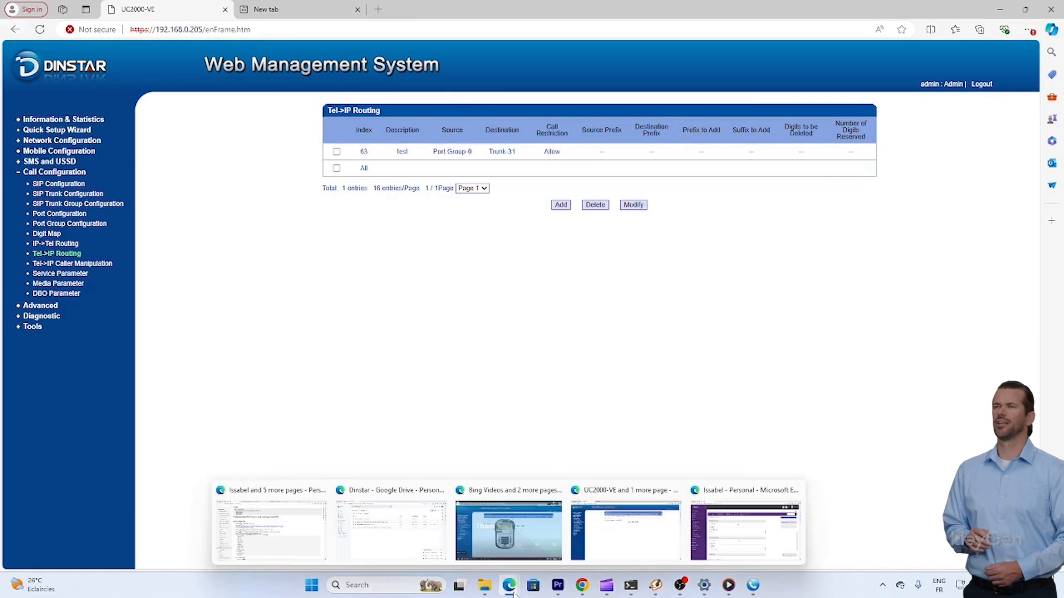
{"action": "left_click", "coordinate": [745, 531]}
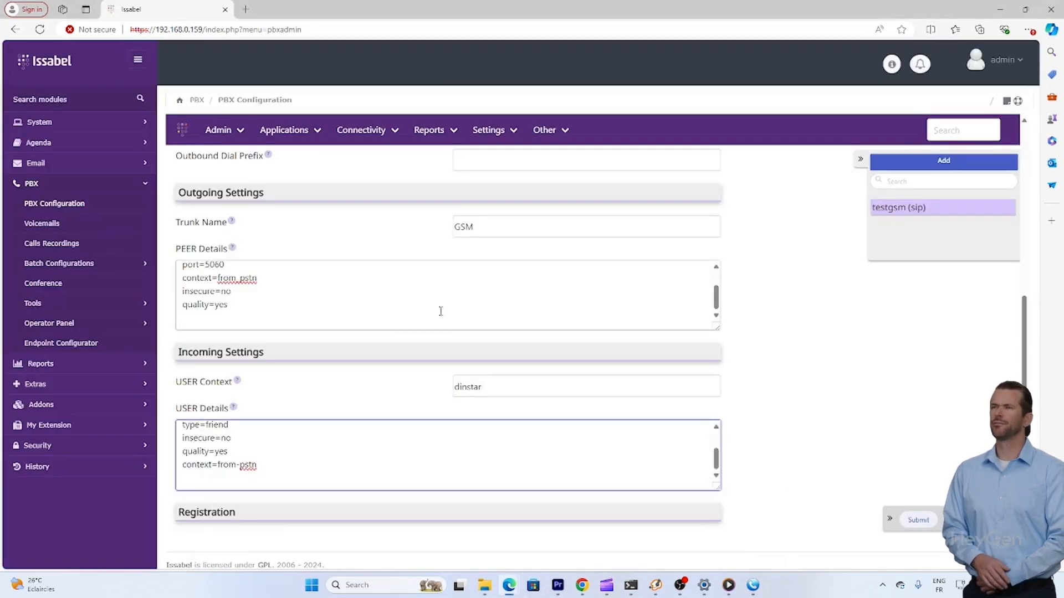
{"action": "mouse_move", "coordinate": [388, 133]}
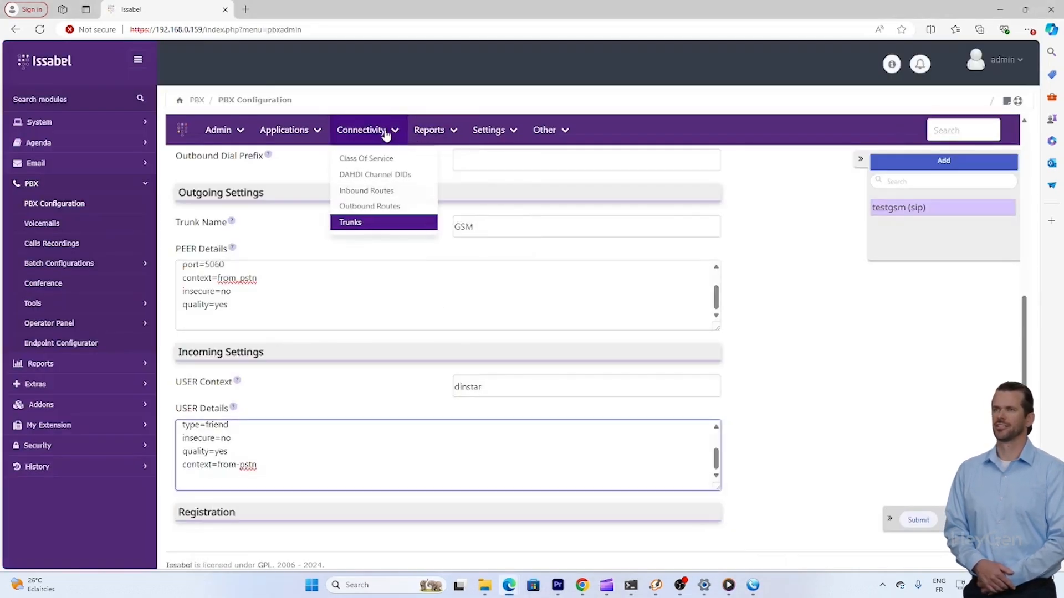
{"action": "left_click", "coordinate": [419, 208]}
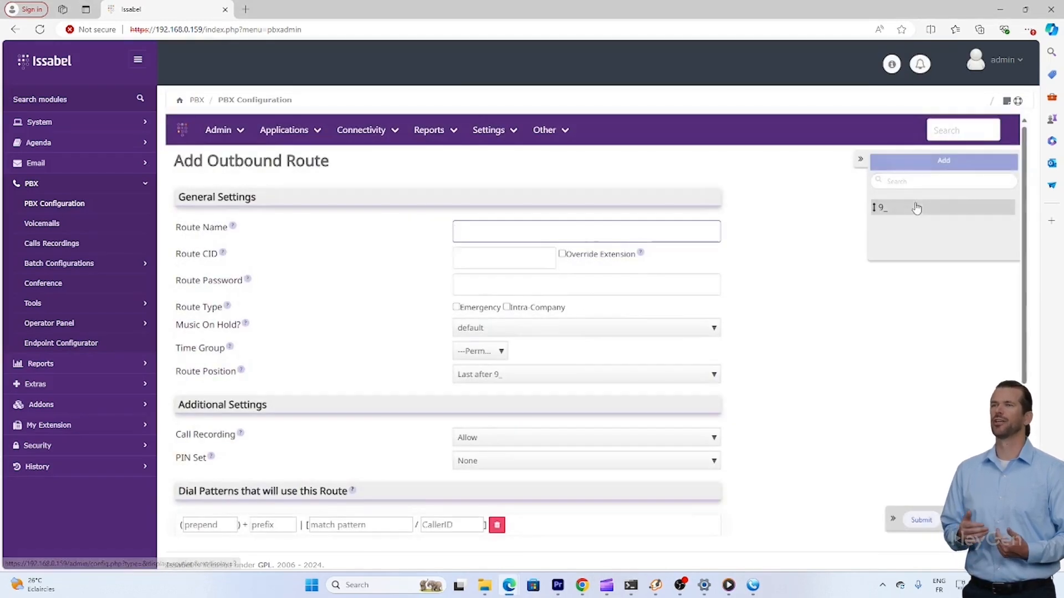
{"action": "left_click", "coordinate": [919, 209]}
{"action": "left_click", "coordinate": [214, 185]}
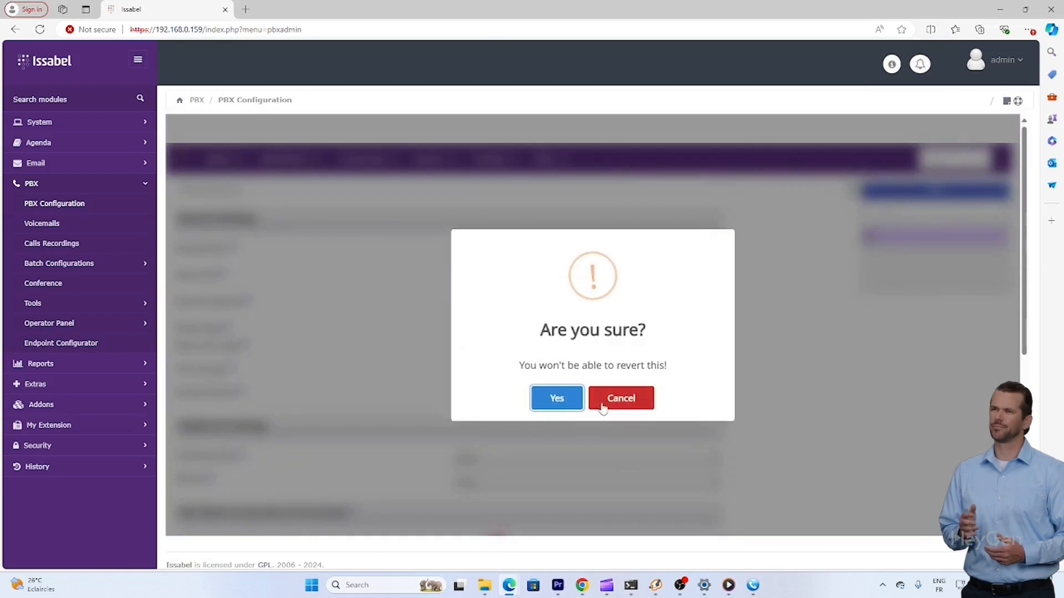
{"action": "left_click", "coordinate": [558, 394]}
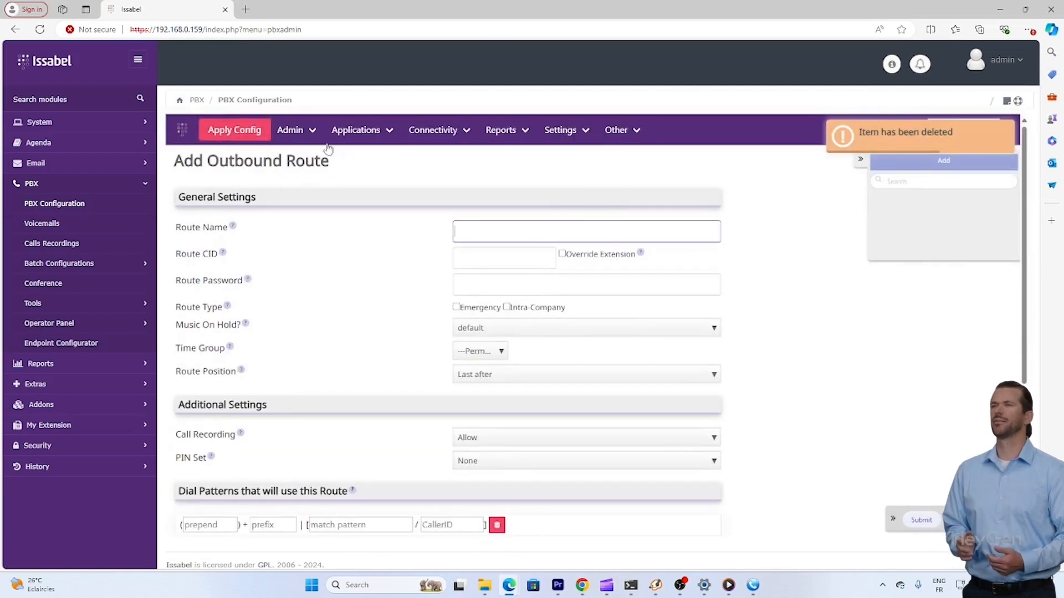
{"action": "left_click", "coordinate": [262, 136]}
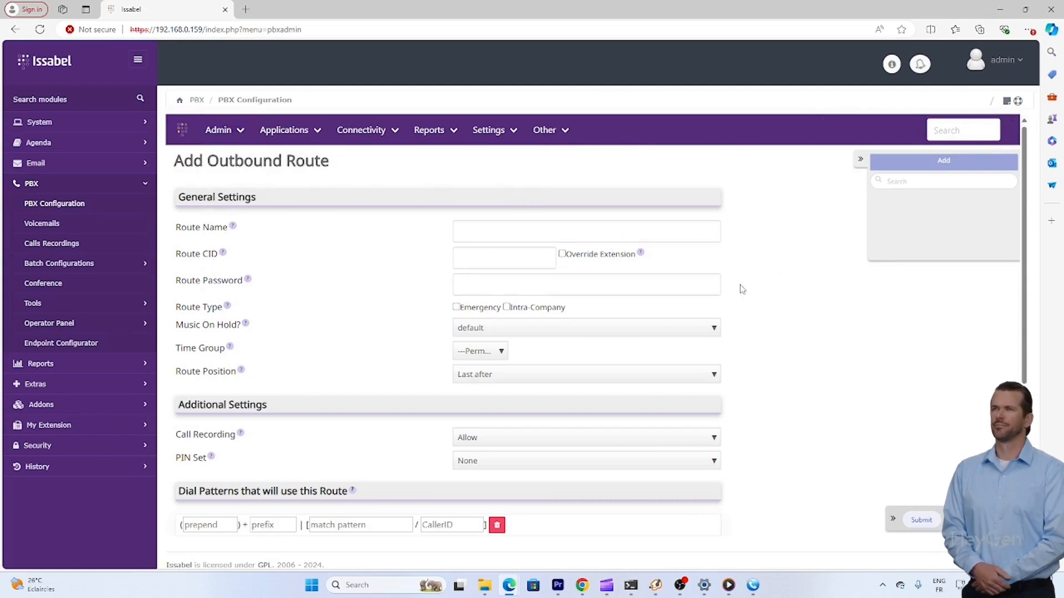
- Try to submit the blank outbound route form, then enter 9_ as the Route Name
{"action": "left_click", "coordinate": [921, 519]}
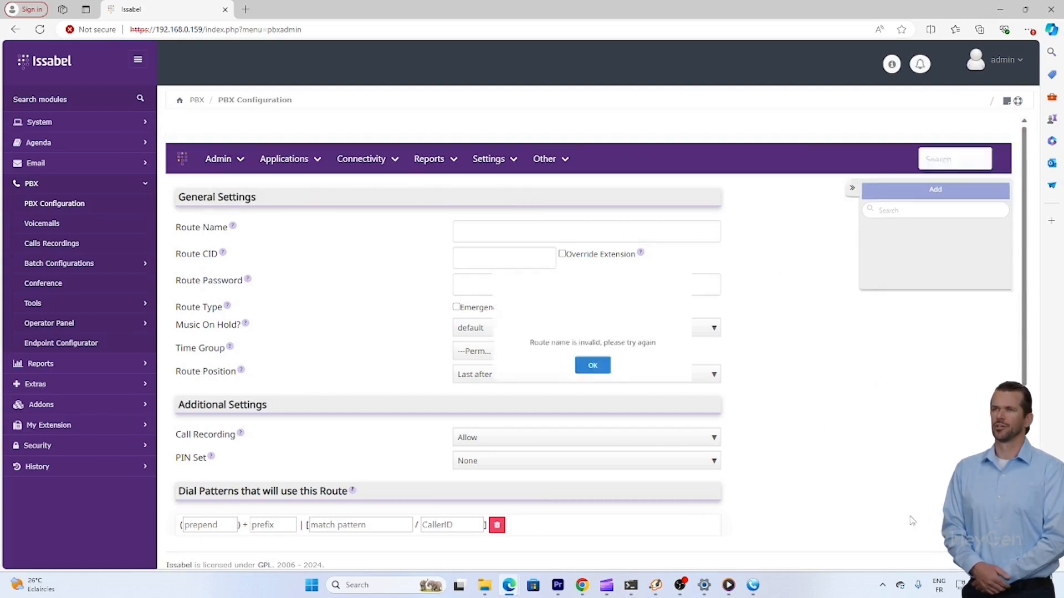
{"action": "left_click", "coordinate": [606, 382]}
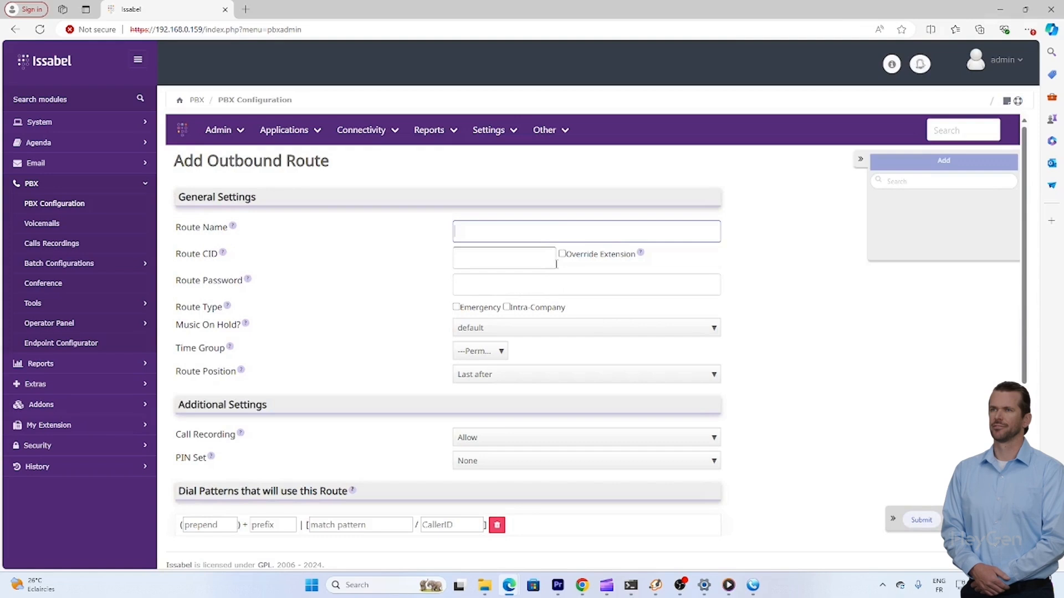
{"action": "left_click", "coordinate": [557, 232]}
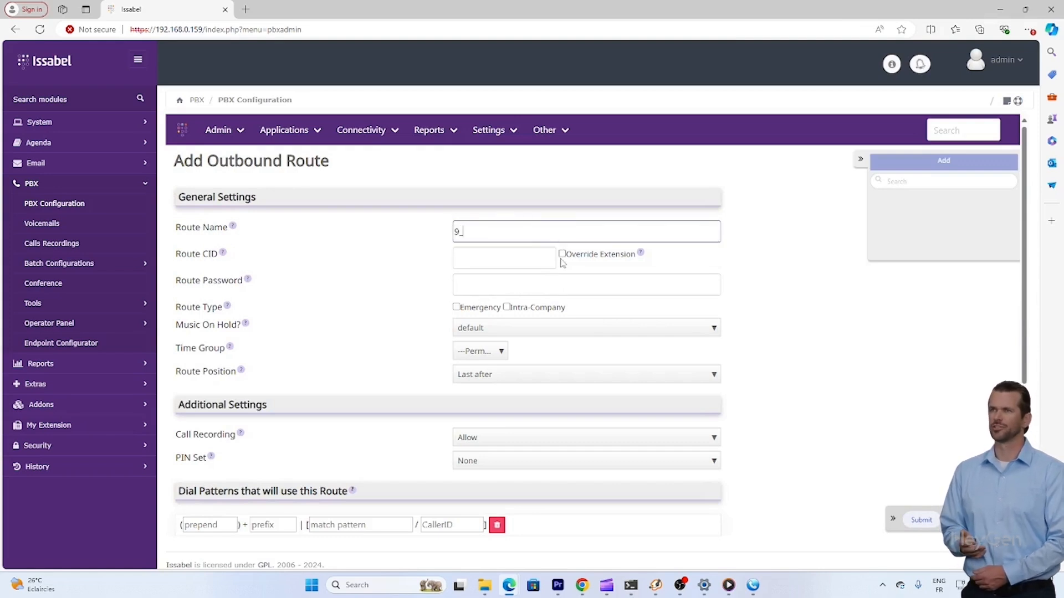
- Examine the Route CID, Route Password and dial pattern fields of the new outbound route
{"action": "scroll", "coordinate": [543, 341], "scroll_direction": "down", "scroll_amount": 1}
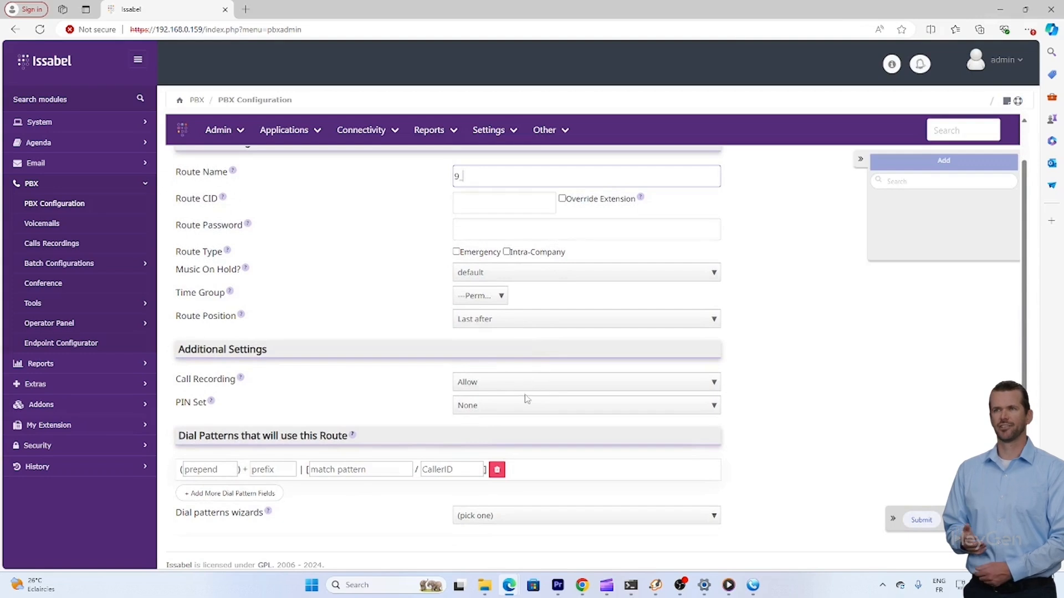
{"action": "scroll", "coordinate": [515, 301], "scroll_direction": "up", "scroll_amount": 1}
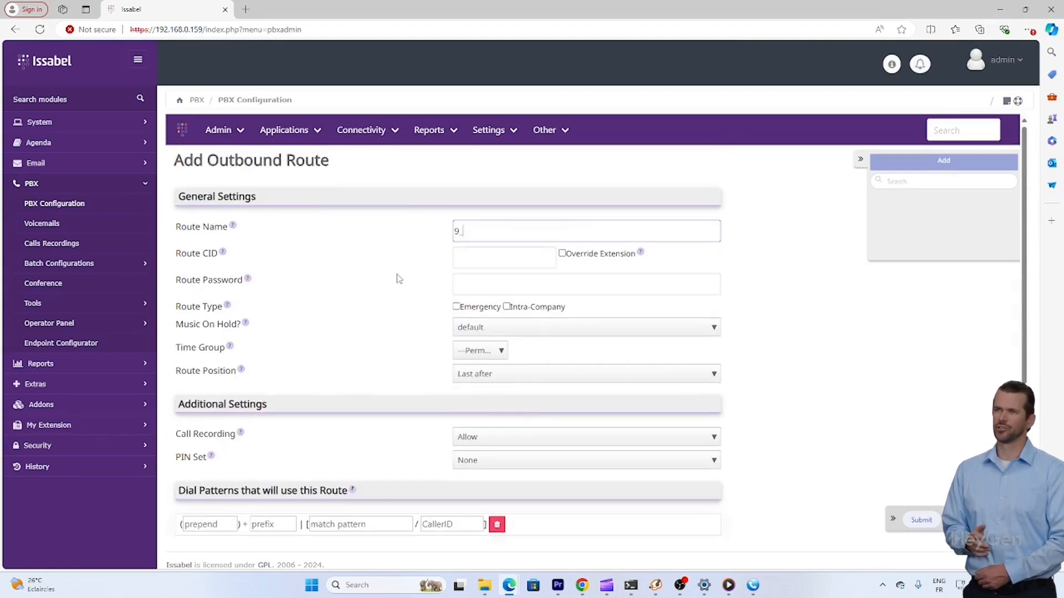
{"action": "left_click", "coordinate": [460, 258]}
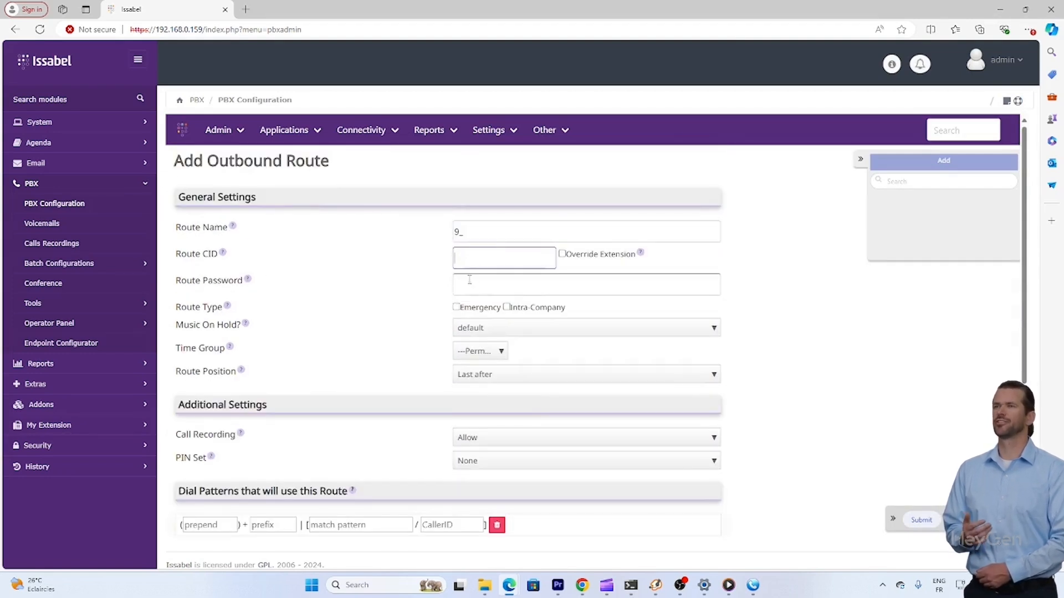
{"action": "left_click", "coordinate": [541, 281]}
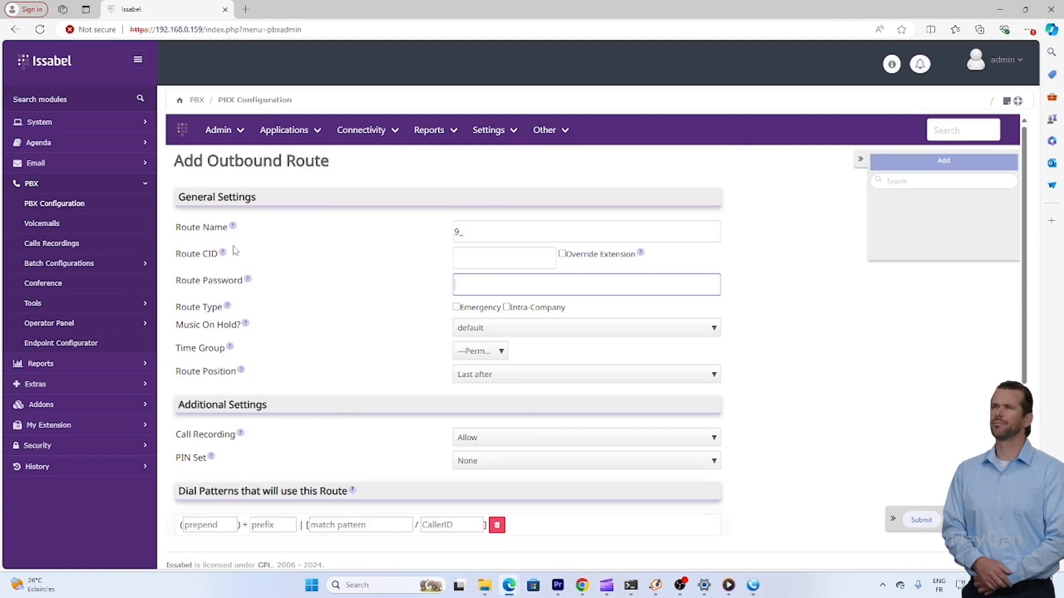
{"action": "scroll", "coordinate": [257, 463], "scroll_direction": "down", "scroll_amount": 1}
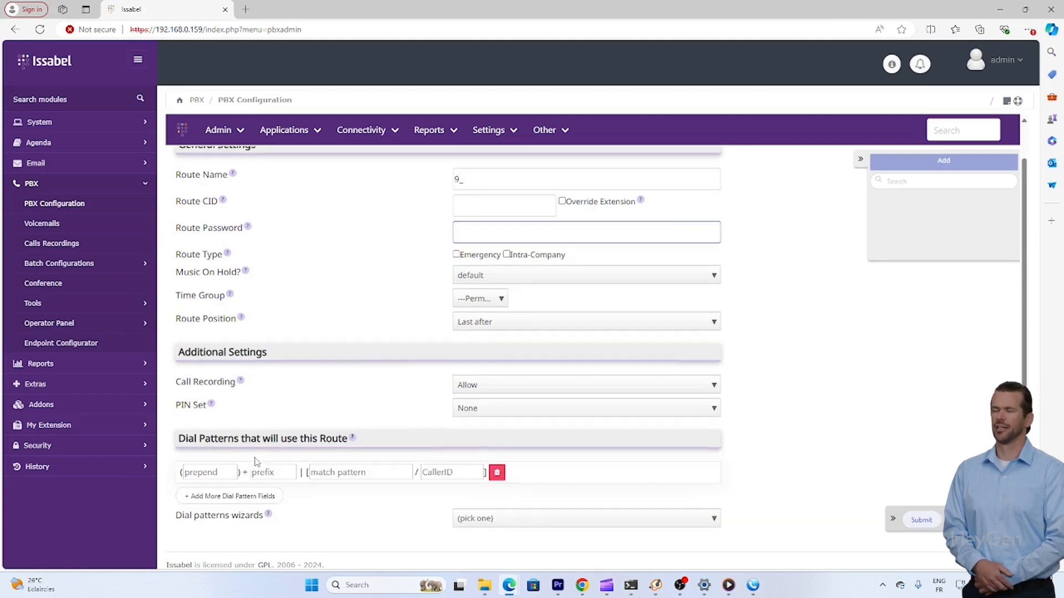
{"action": "left_click", "coordinate": [468, 381]}
{"action": "left_click", "coordinate": [469, 381]}
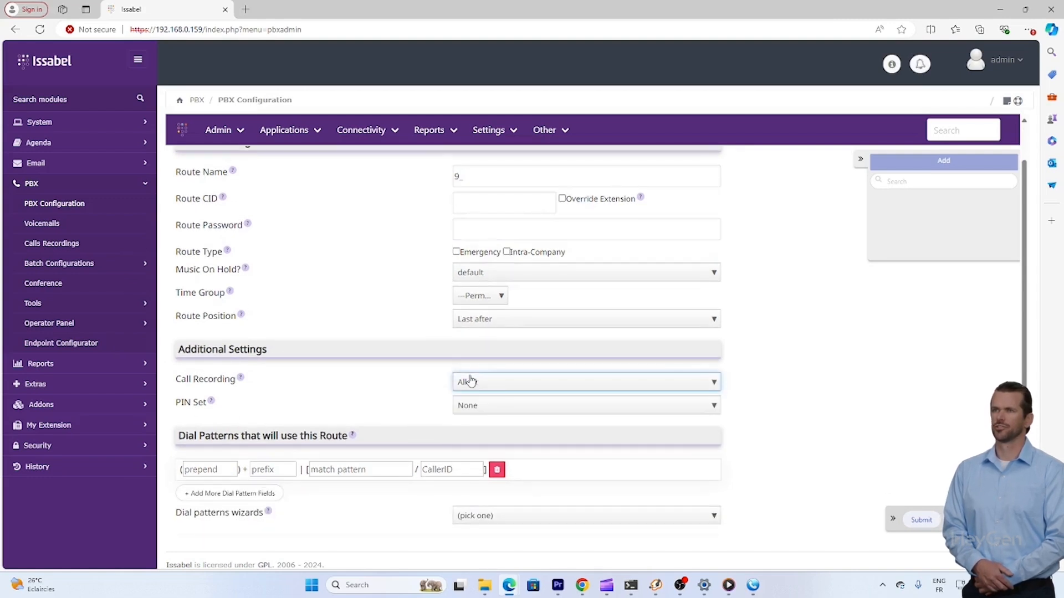
{"action": "left_click", "coordinate": [484, 412]}
{"action": "left_click", "coordinate": [485, 412]}
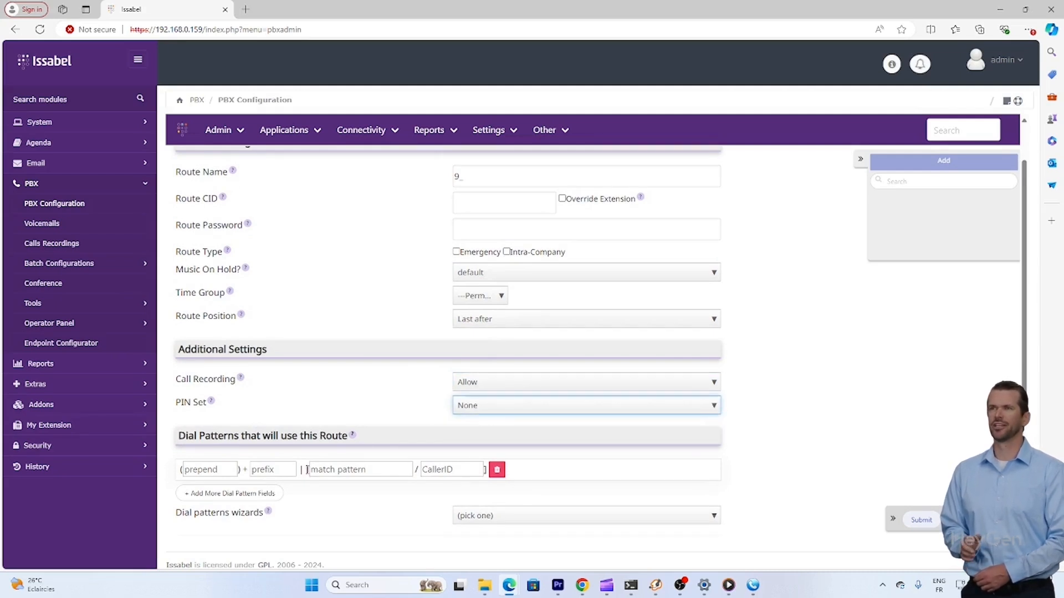
- Fill in the outbound route's dial pattern with prefix 9 and a dot as the match pattern
{"action": "left_click", "coordinate": [263, 468]}
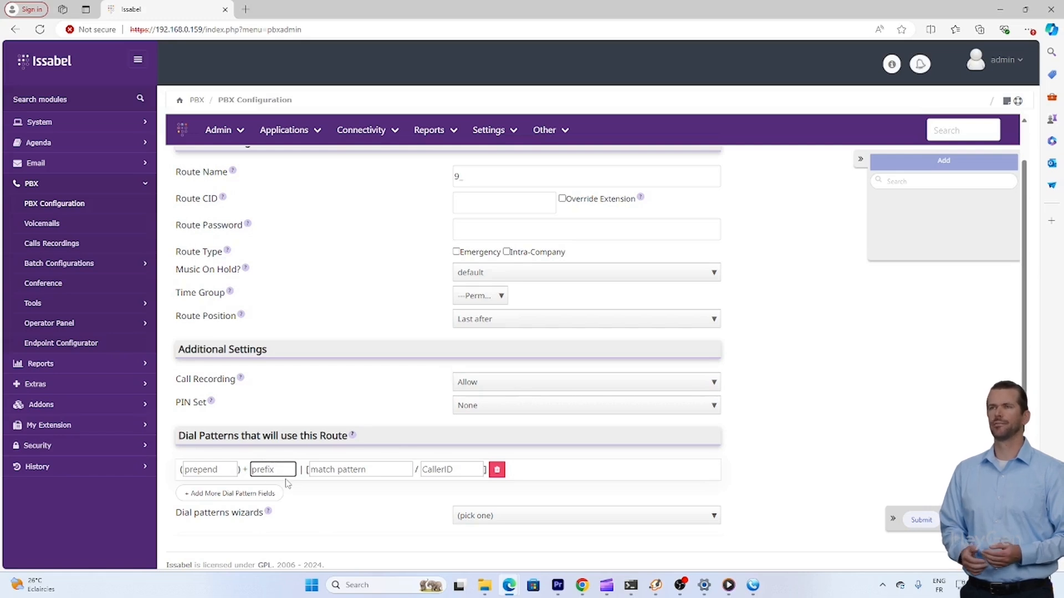
{"action": "type", "text": "9"}
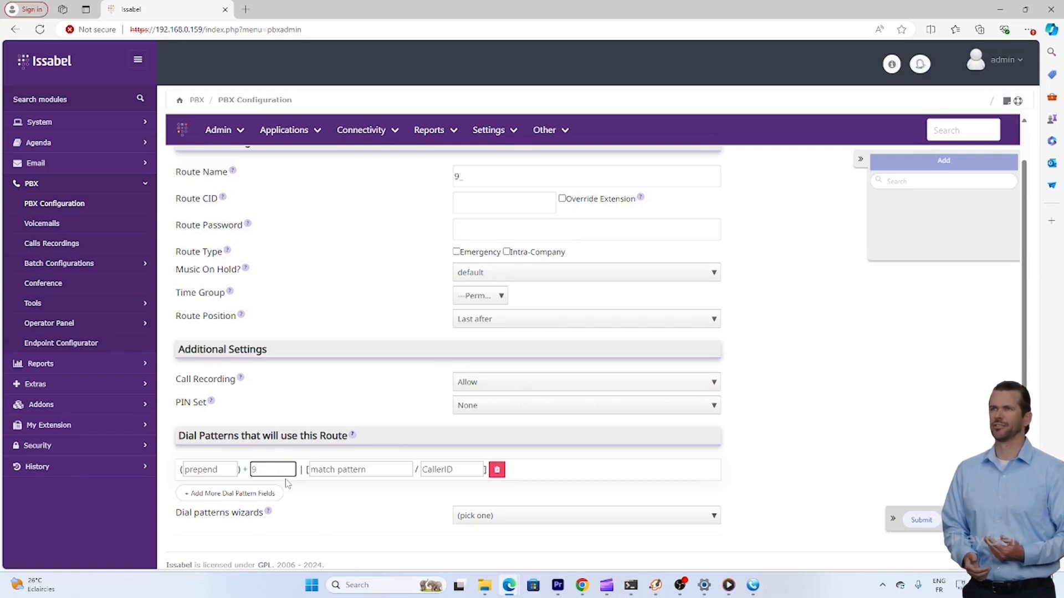
{"action": "double_click", "coordinate": [292, 468]}
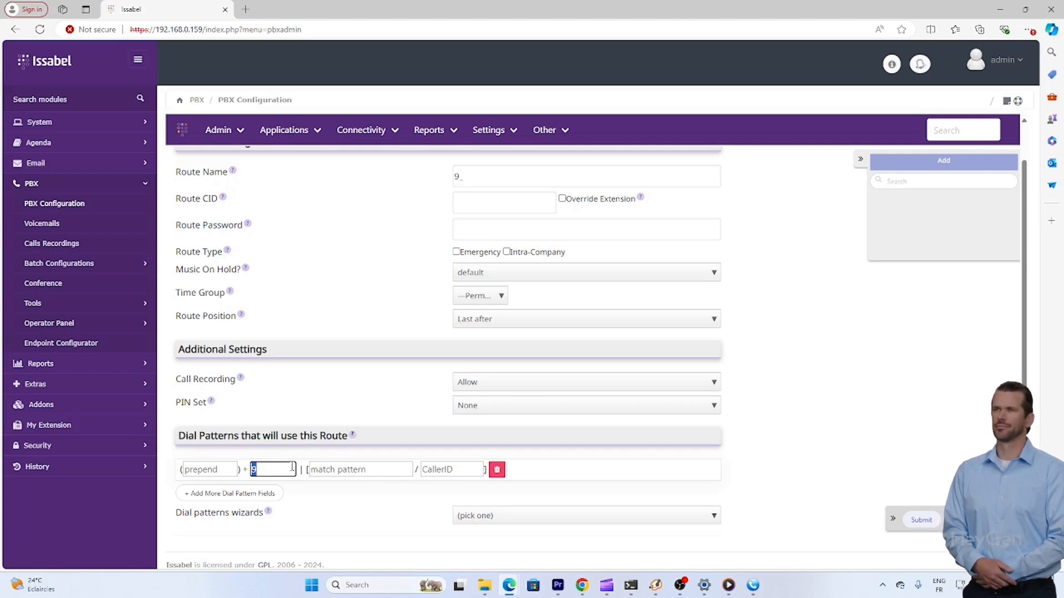
{"action": "left_click", "coordinate": [370, 468]}
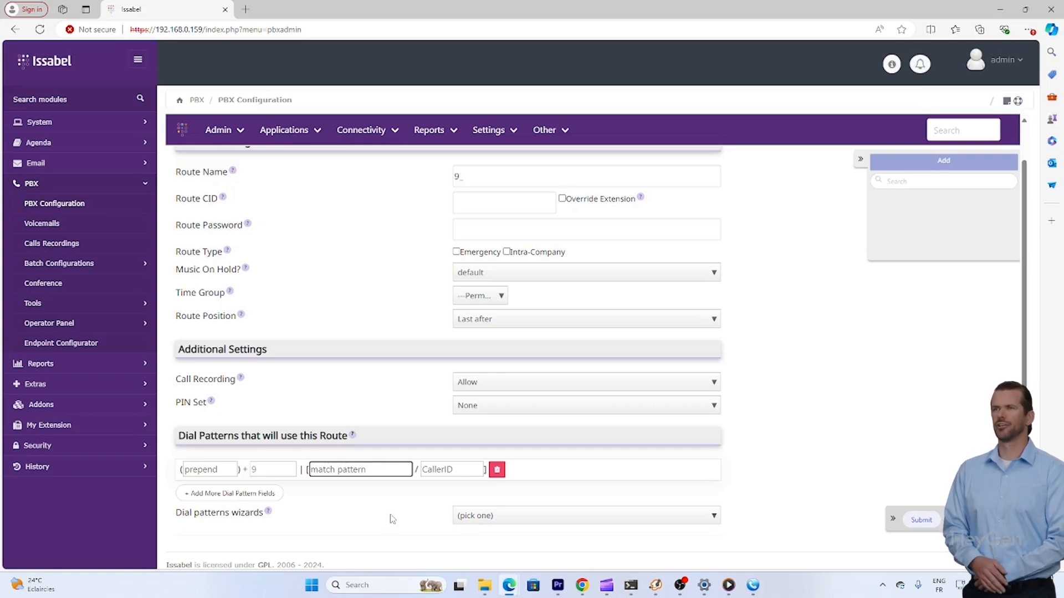
{"action": "type", "text": "."}
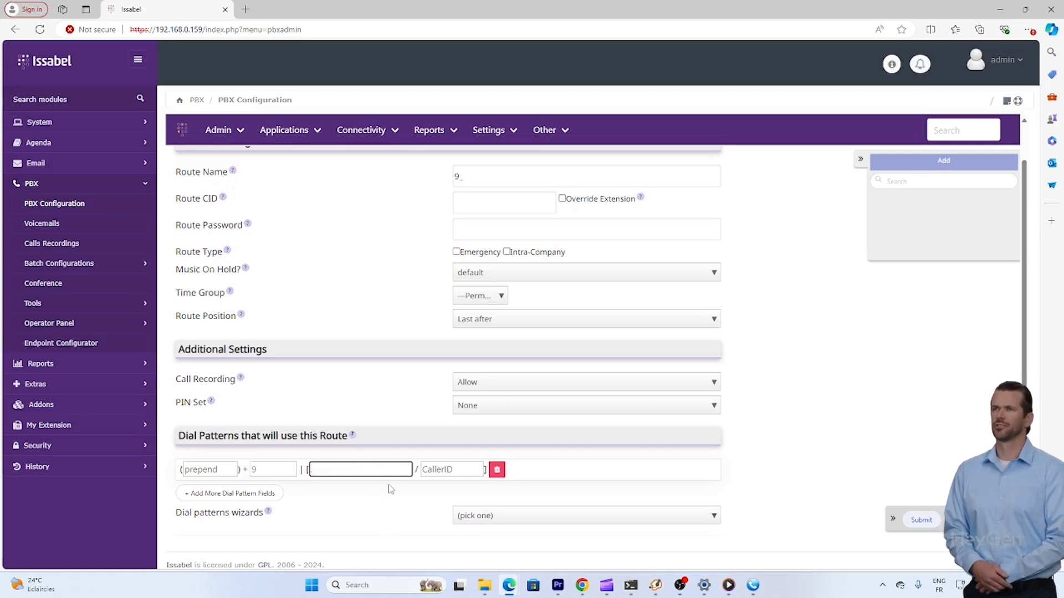
{"action": "scroll", "coordinate": [380, 472], "scroll_direction": "down", "scroll_amount": 1}
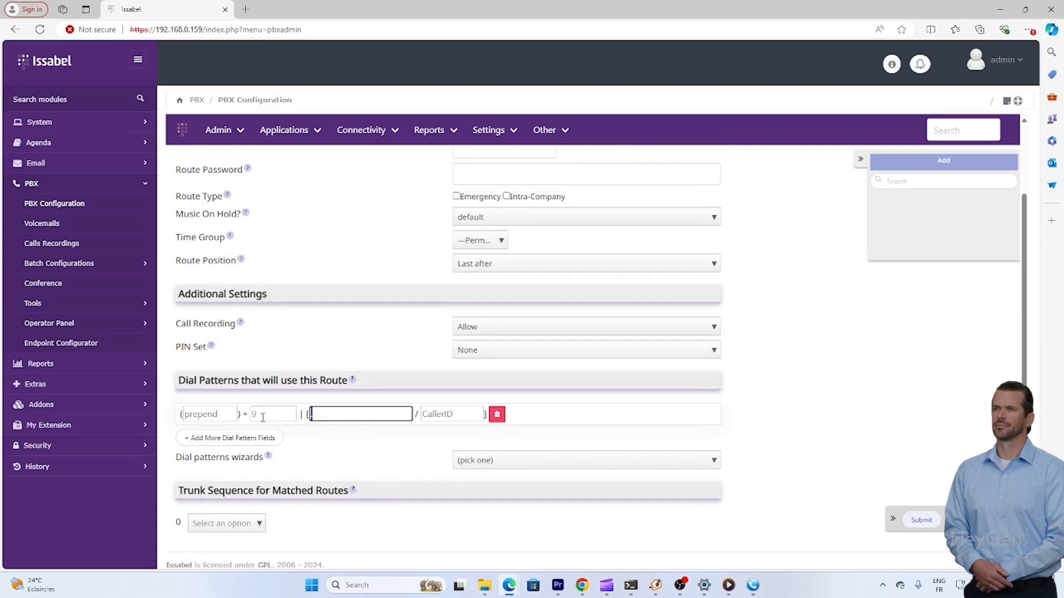
{"action": "left_click", "coordinate": [406, 465]}
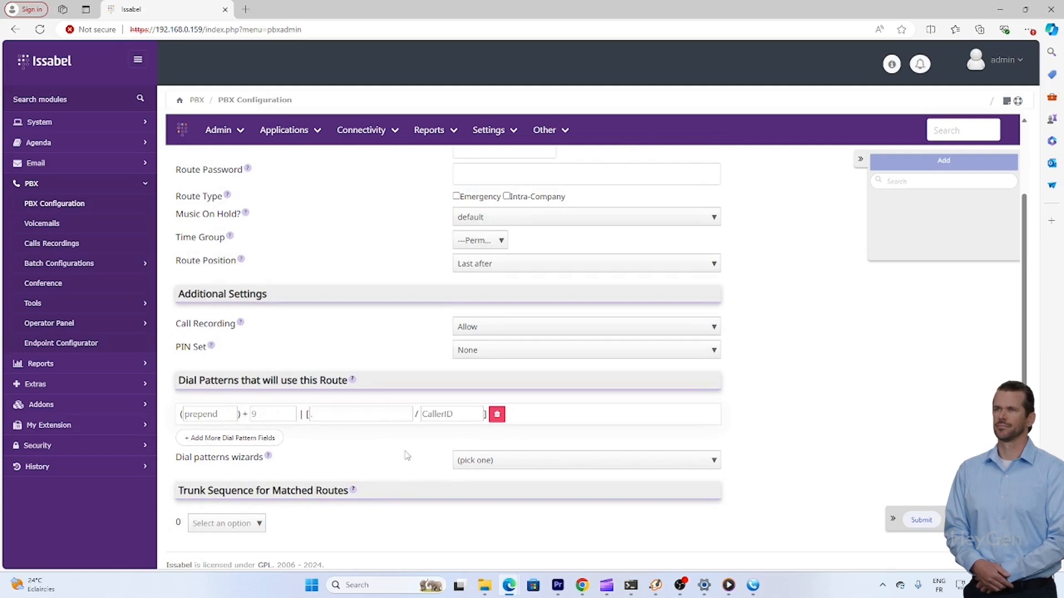
{"action": "left_click", "coordinate": [312, 413]}
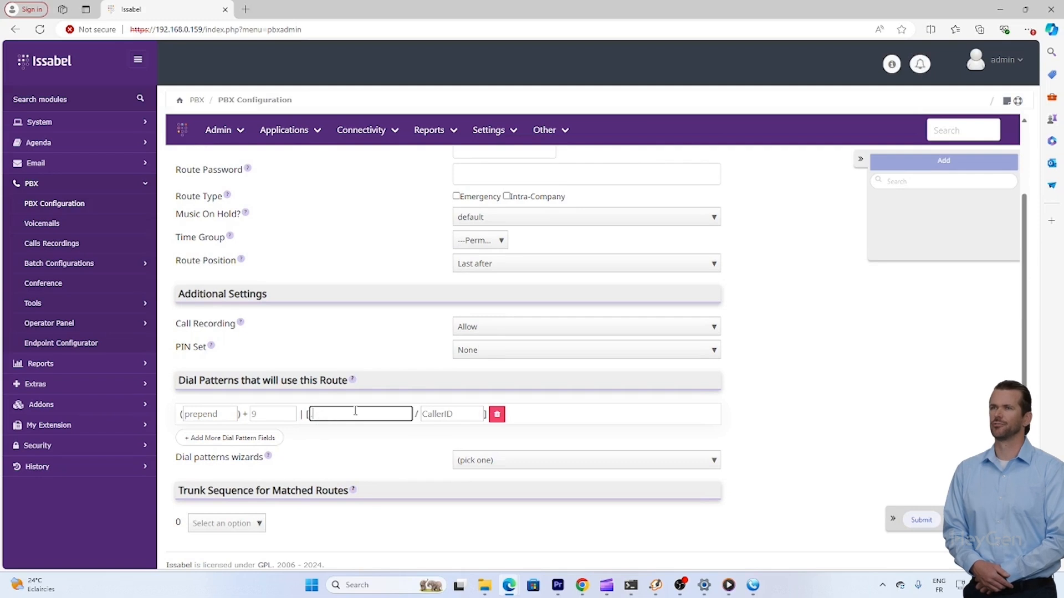
{"action": "left_click", "coordinate": [806, 448]}
- Select testgsm as the first trunk for matched routes, then submit the outbound route and apply the configuration
{"action": "scroll", "coordinate": [803, 446], "scroll_direction": "down", "scroll_amount": 3}
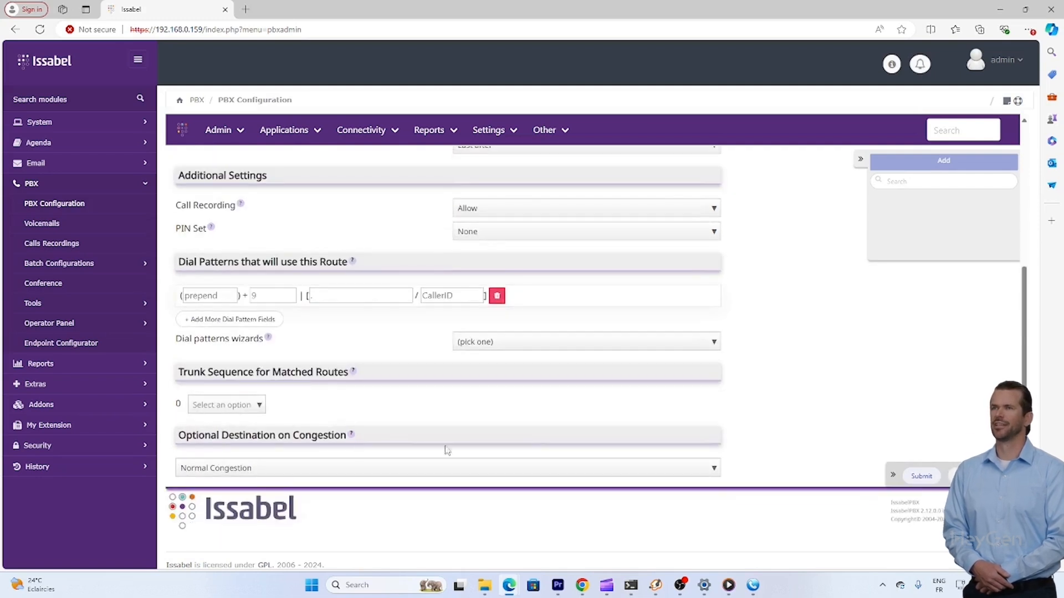
{"action": "left_click", "coordinate": [260, 406]}
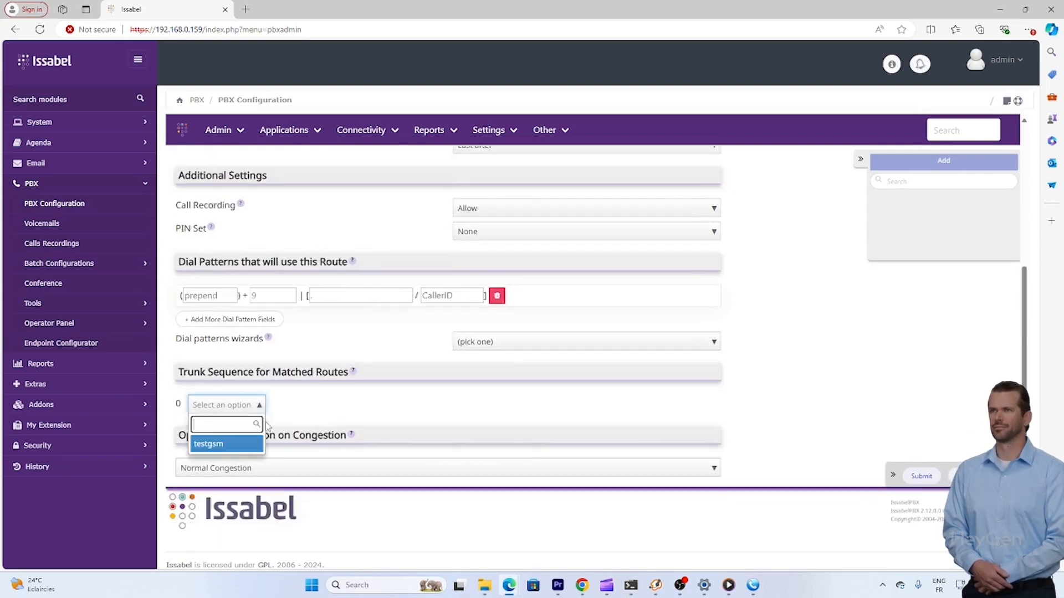
{"action": "left_click", "coordinate": [237, 447]}
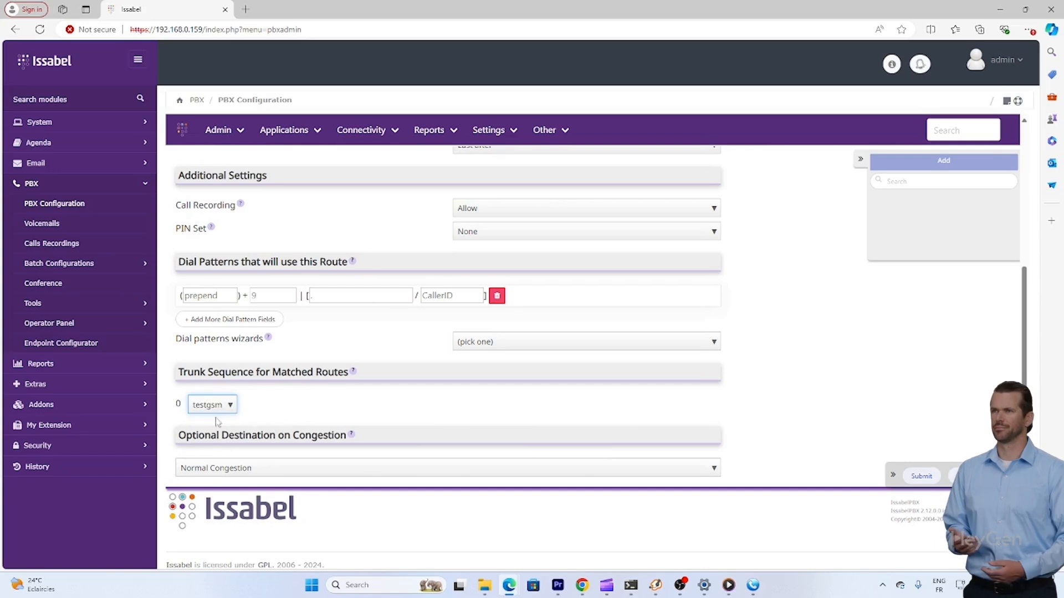
{"action": "left_click", "coordinate": [779, 385]}
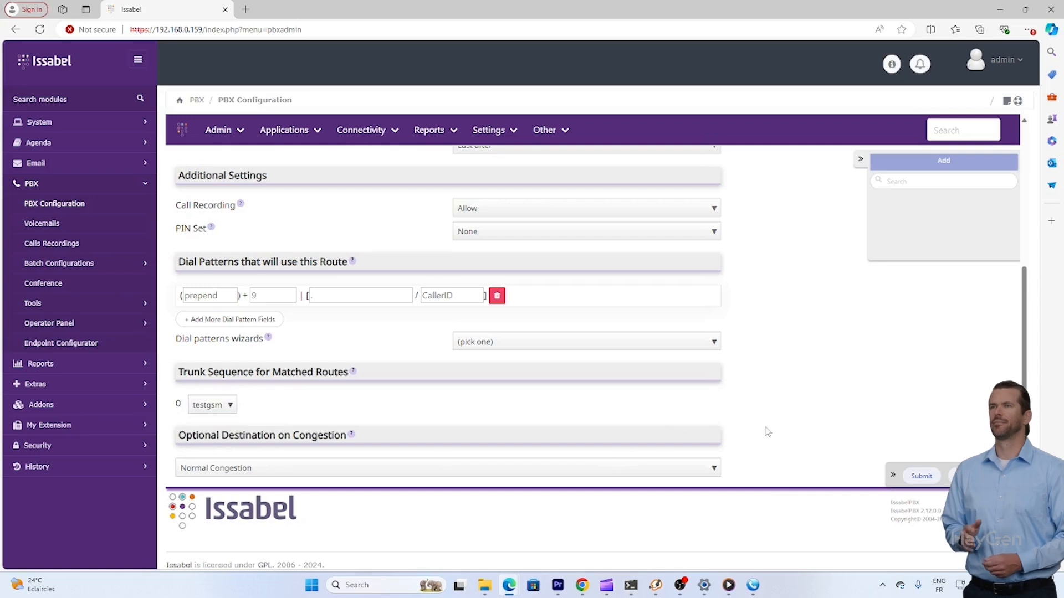
{"action": "left_click", "coordinate": [919, 477]}
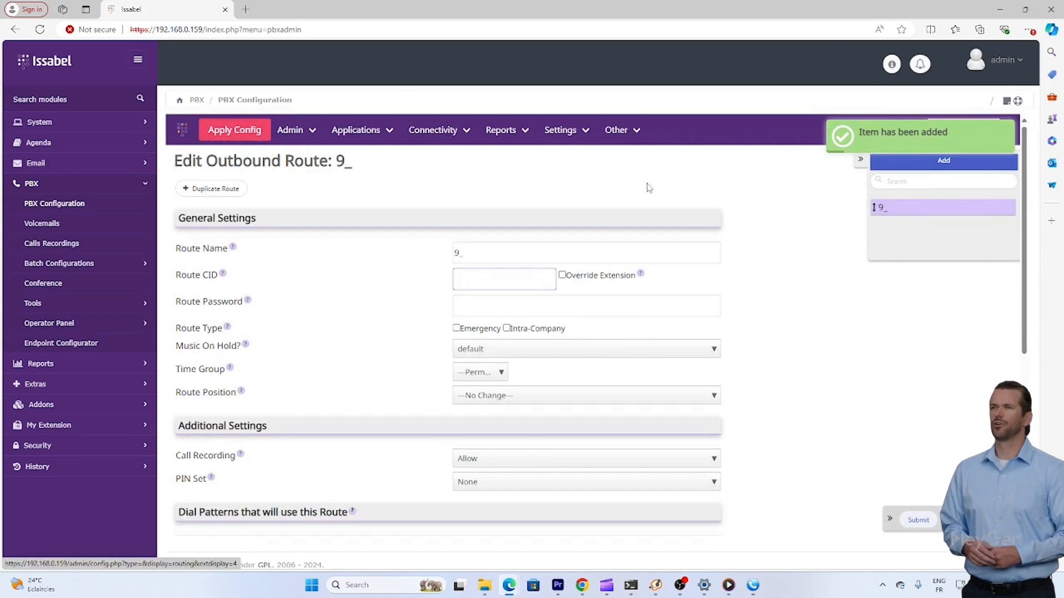
{"action": "left_click", "coordinate": [237, 131]}
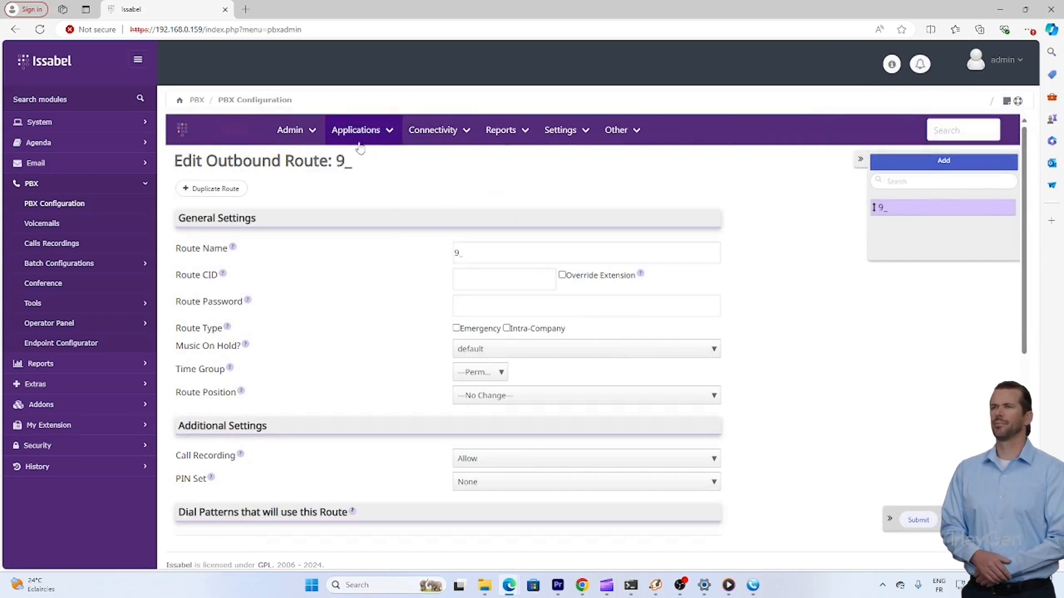
- Open the inbound routes and fill in a new incoming route with Description IN and DID Number 1000
{"action": "mouse_move", "coordinate": [376, 139]}
{"action": "left_click", "coordinate": [368, 192]}
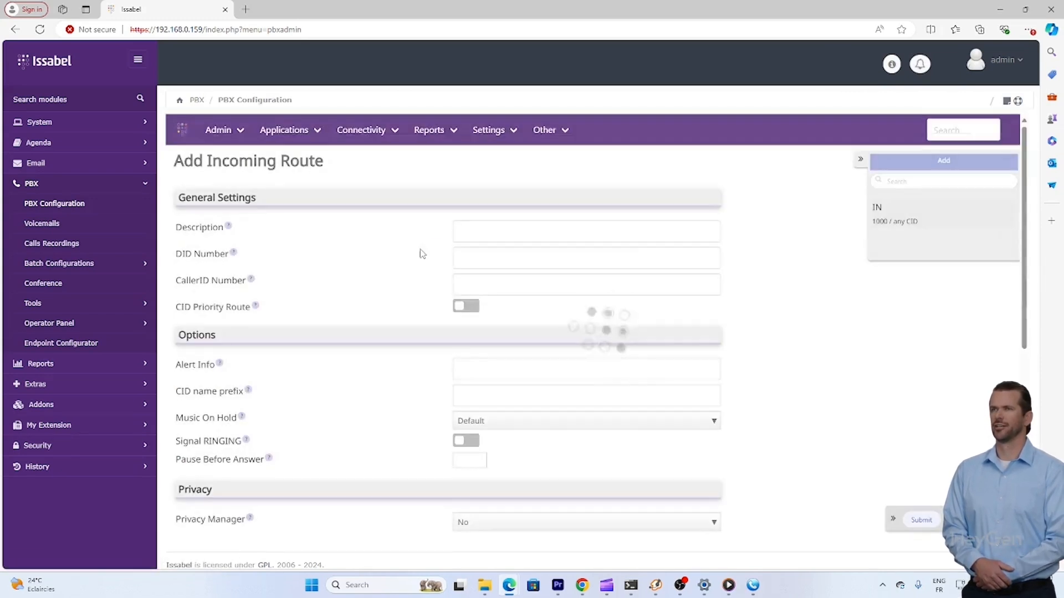
{"action": "left_click", "coordinate": [498, 235]}
{"action": "left_click", "coordinate": [505, 274]}
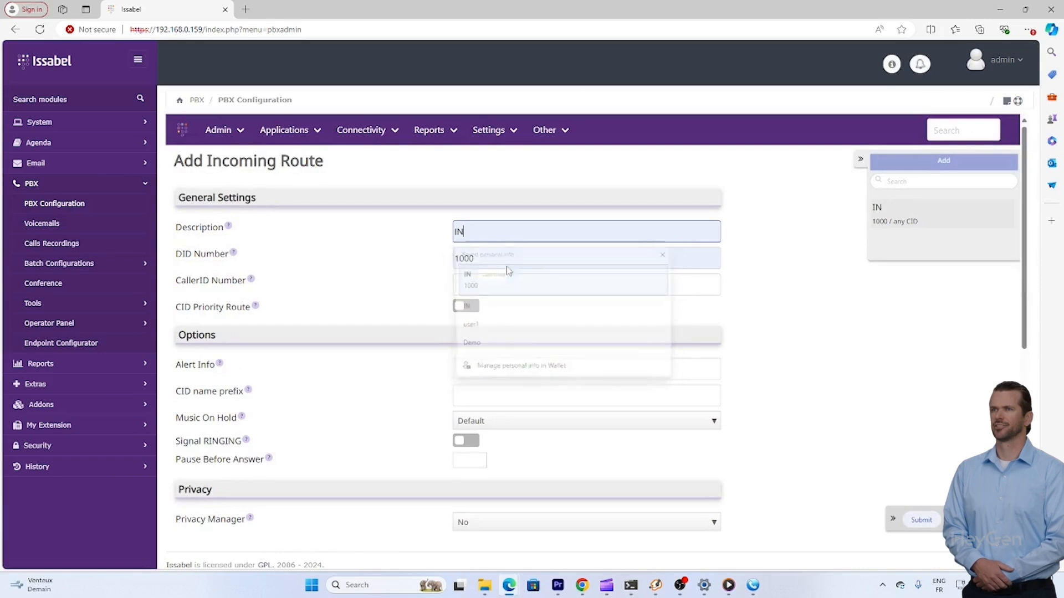
{"action": "left_click", "coordinate": [498, 264]}
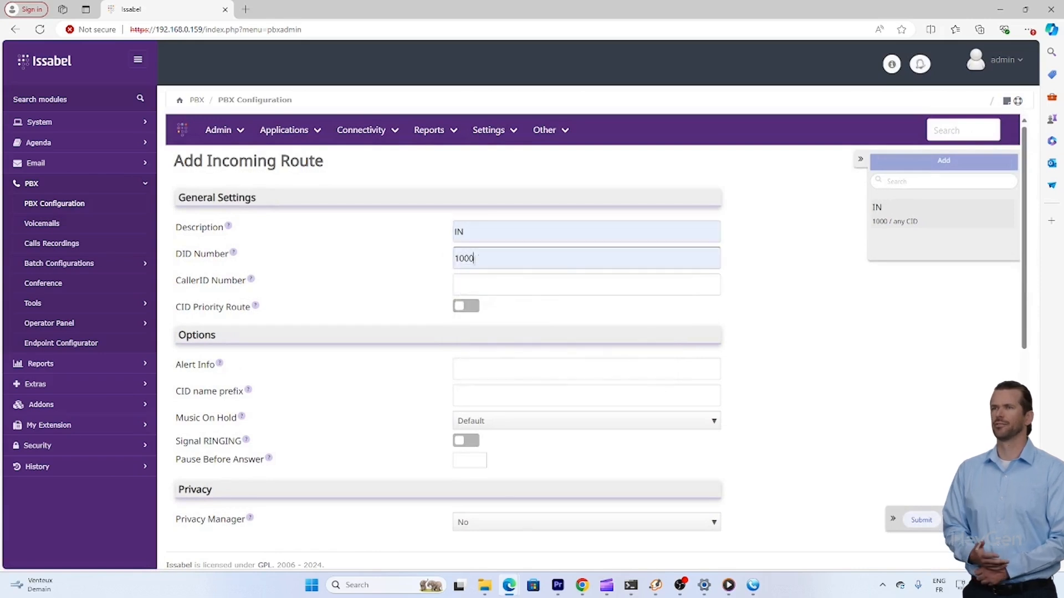
{"action": "double_click", "coordinate": [498, 265]}
{"action": "left_click", "coordinate": [819, 316]}
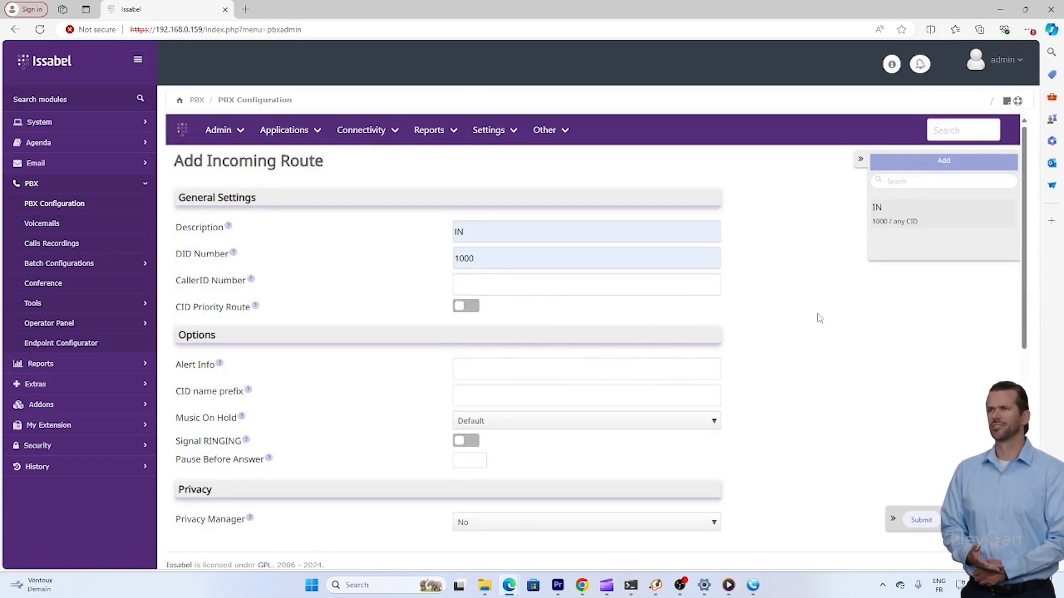
- Set the incoming route's destination to Extensions, <1600> 1600, and try to submit the route
{"action": "scroll", "coordinate": [819, 318], "scroll_direction": "down", "scroll_amount": 5}
{"action": "scroll", "coordinate": [818, 317], "scroll_direction": "down", "scroll_amount": 1}
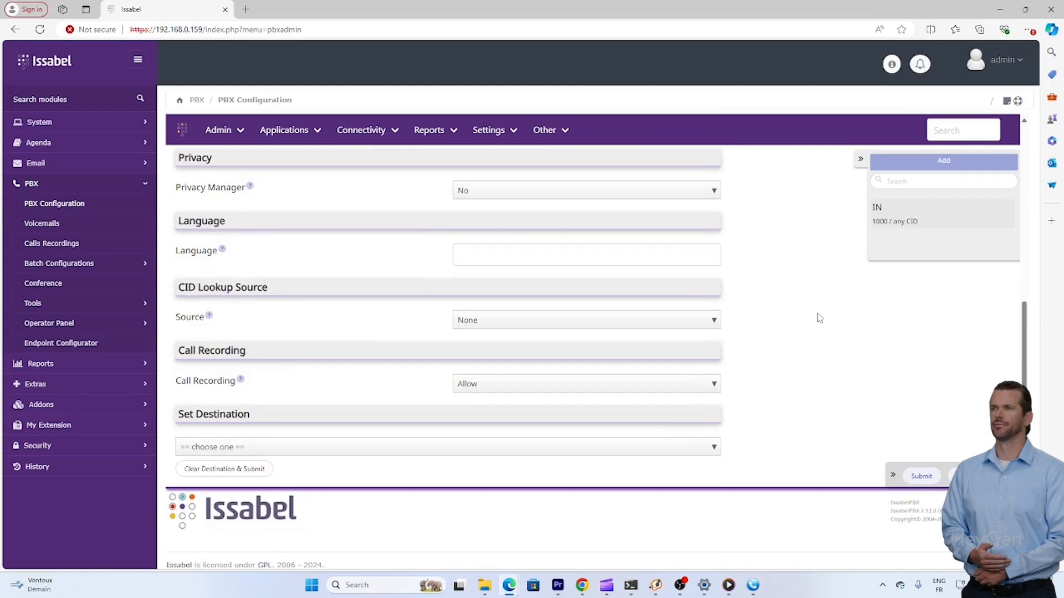
{"action": "left_click", "coordinate": [648, 447]}
{"action": "scroll", "coordinate": [759, 373], "scroll_direction": "down", "scroll_amount": 1}
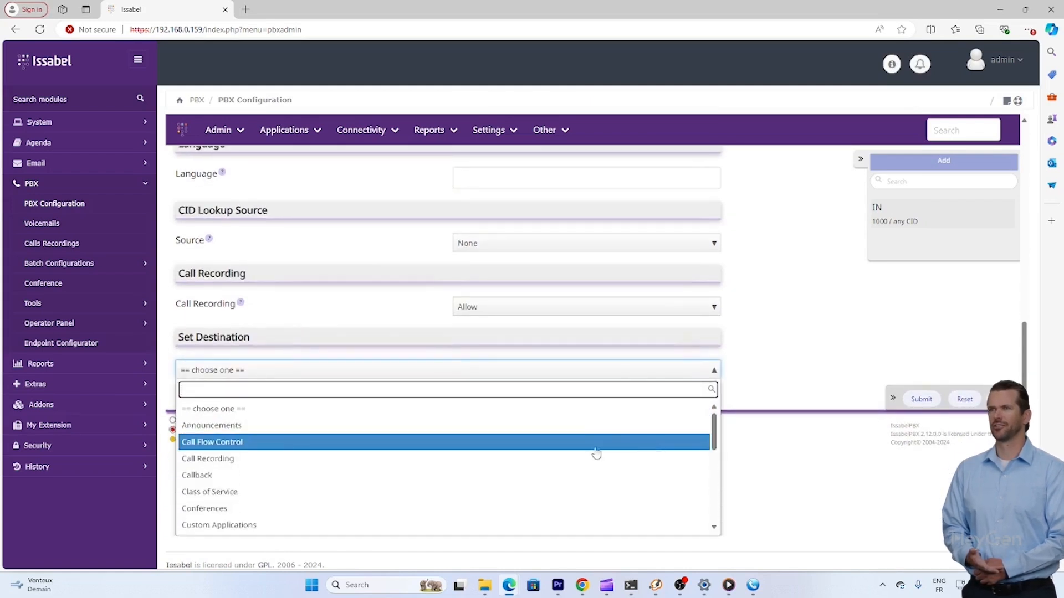
{"action": "scroll", "coordinate": [593, 451], "scroll_direction": "down", "scroll_amount": 2}
{"action": "left_click", "coordinate": [579, 471]}
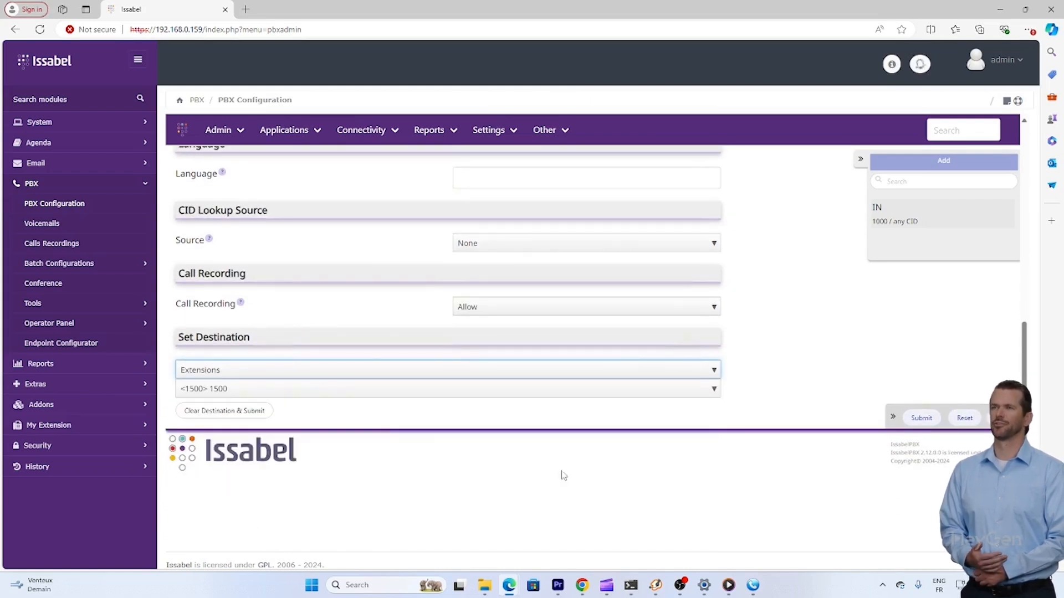
{"action": "left_click", "coordinate": [363, 393]}
{"action": "left_click", "coordinate": [349, 445]}
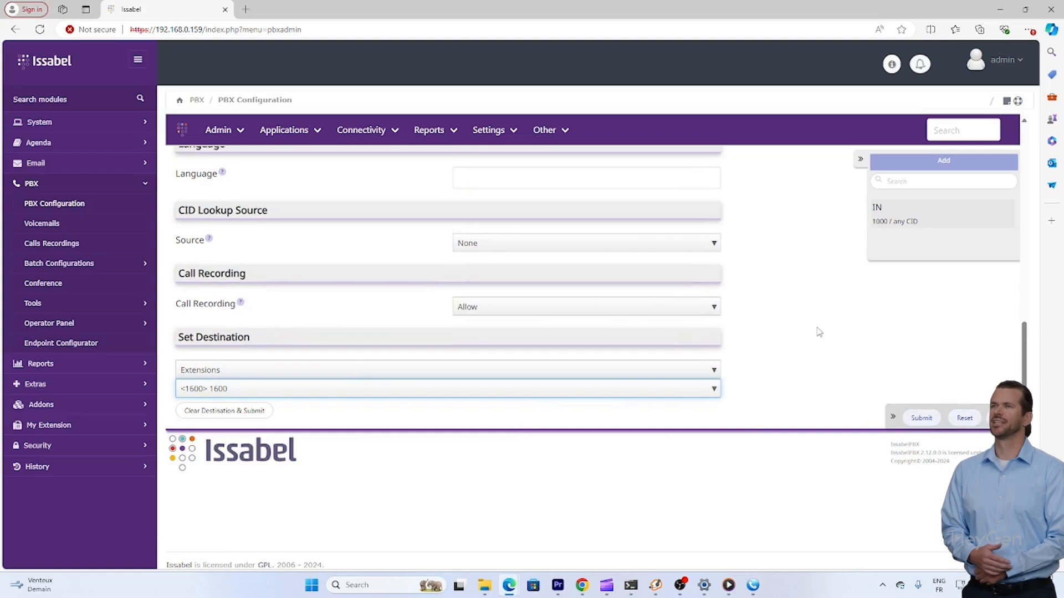
{"action": "left_click", "coordinate": [939, 420]}
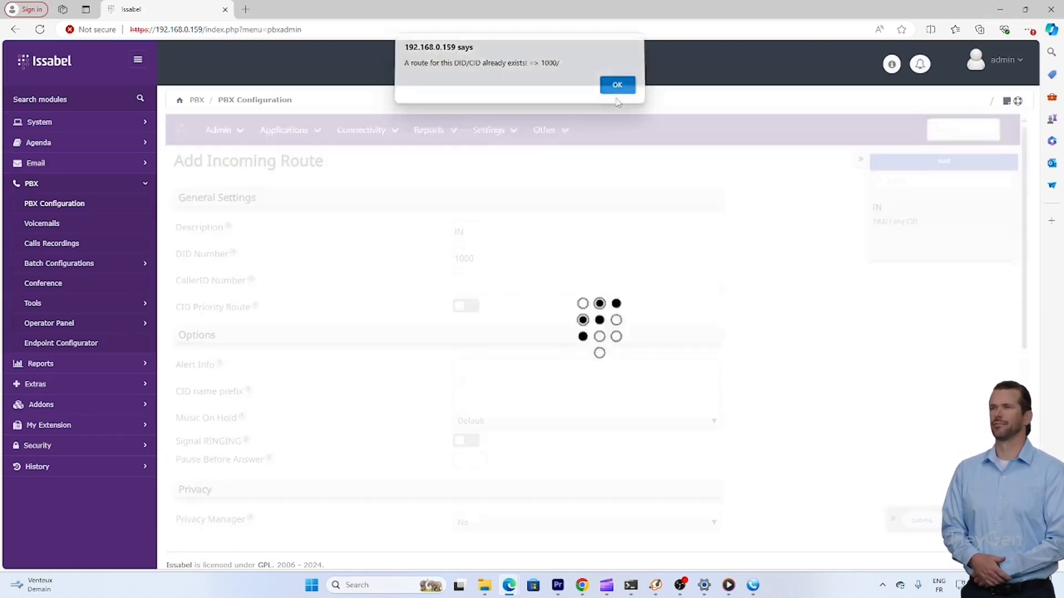
{"action": "left_click", "coordinate": [614, 92]}
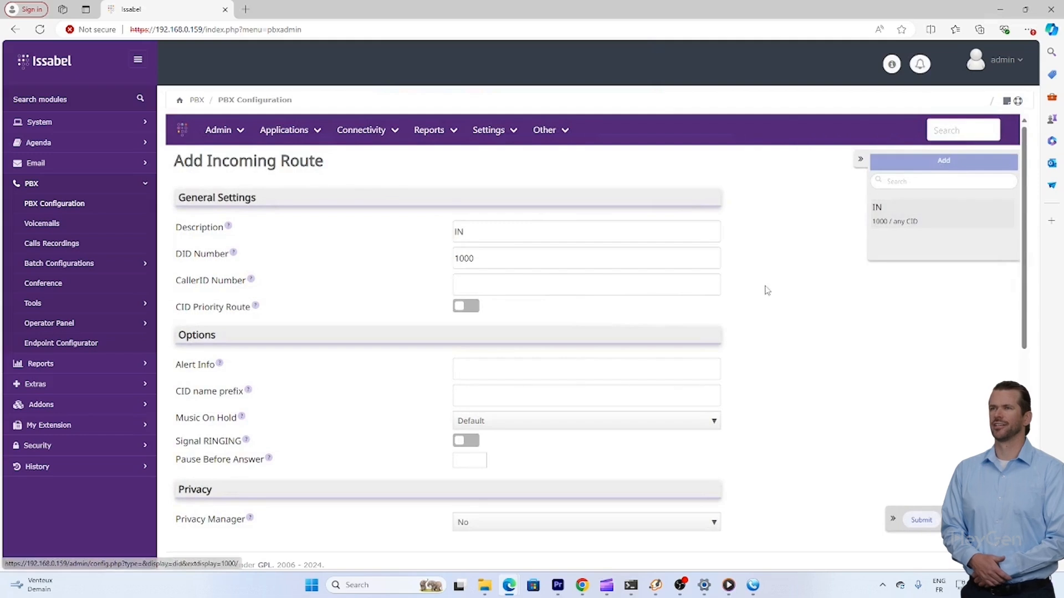
- Open the existing IN incoming route, check its DID and destination, then submit it and apply the configuration
{"action": "scroll", "coordinate": [692, 299], "scroll_direction": "down", "scroll_amount": 6}
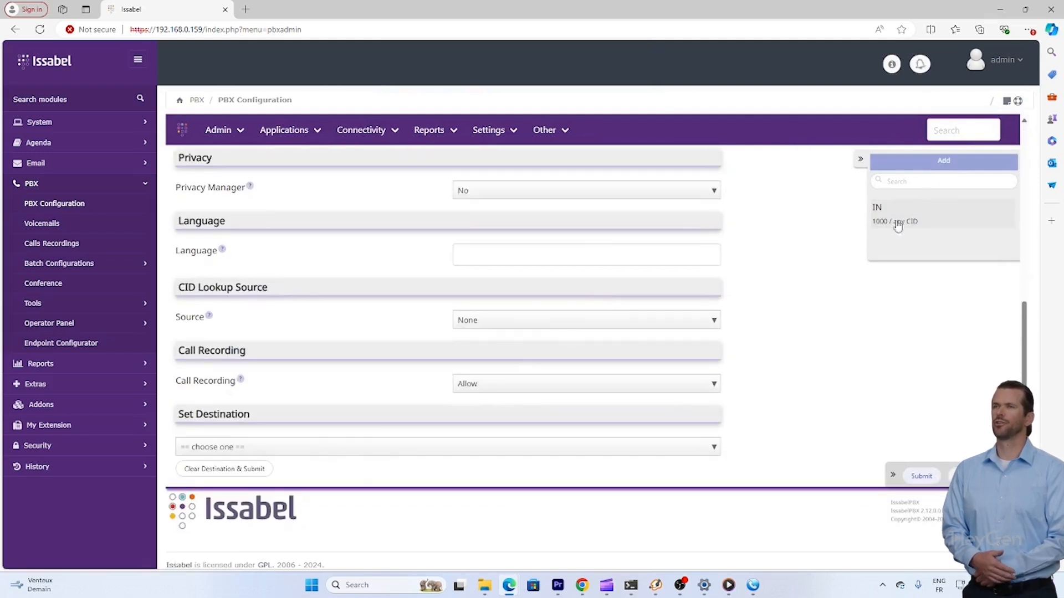
{"action": "left_click", "coordinate": [928, 222]}
{"action": "scroll", "coordinate": [530, 302], "scroll_direction": "down", "scroll_amount": 2}
{"action": "scroll", "coordinate": [530, 302], "scroll_direction": "down", "scroll_amount": 4}
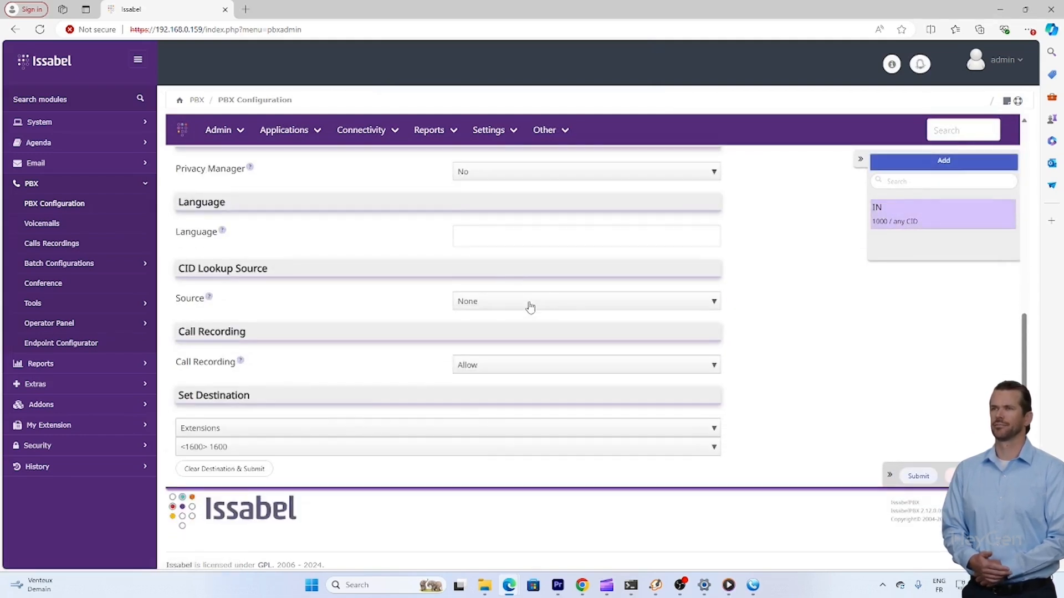
{"action": "scroll", "coordinate": [373, 418], "scroll_direction": "up", "scroll_amount": 7}
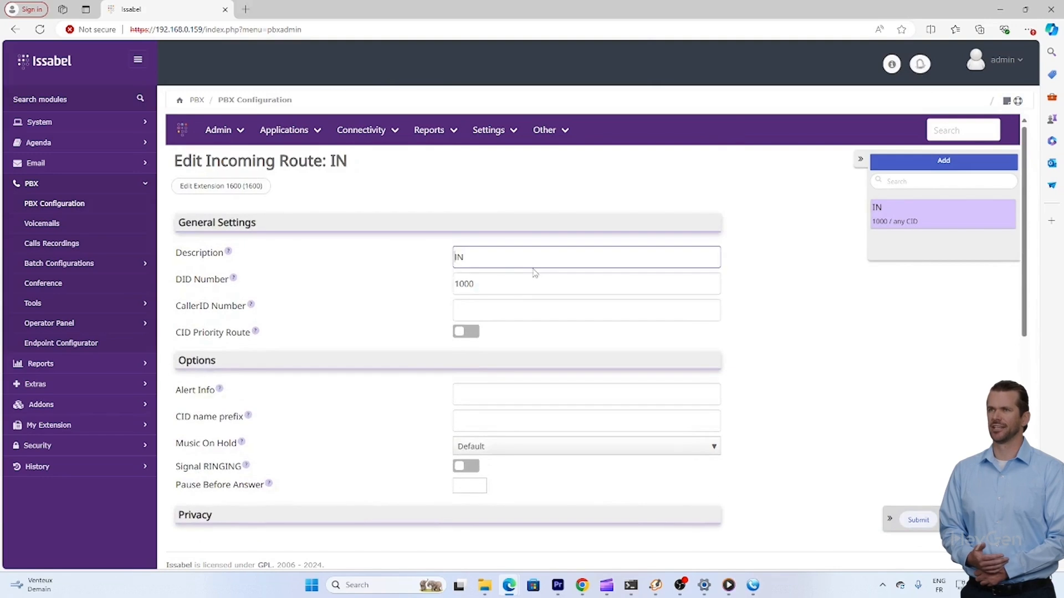
{"action": "scroll", "coordinate": [636, 434], "scroll_direction": "down", "scroll_amount": 7}
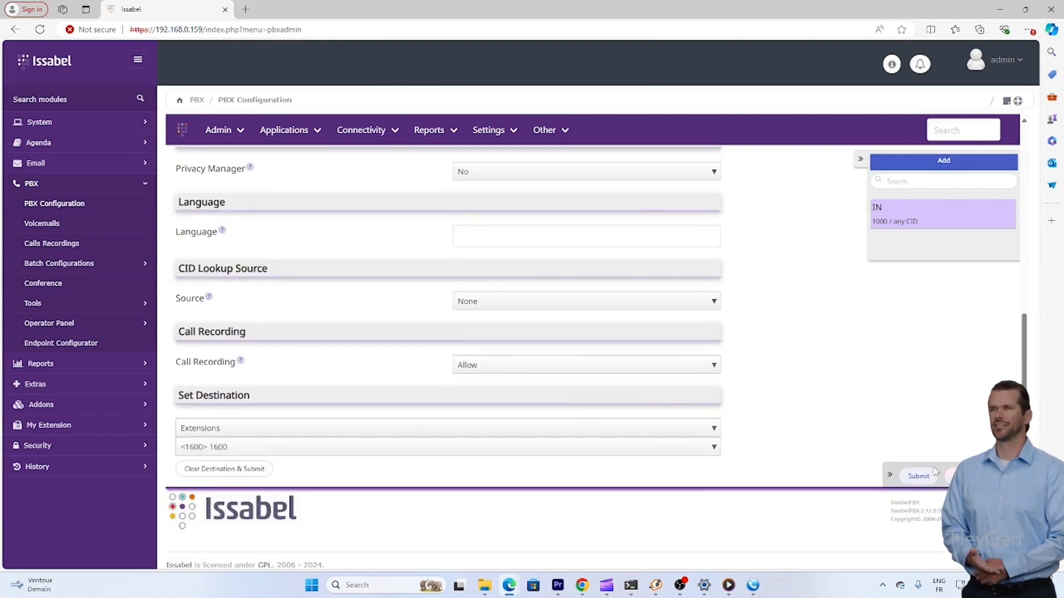
{"action": "left_click", "coordinate": [933, 472]}
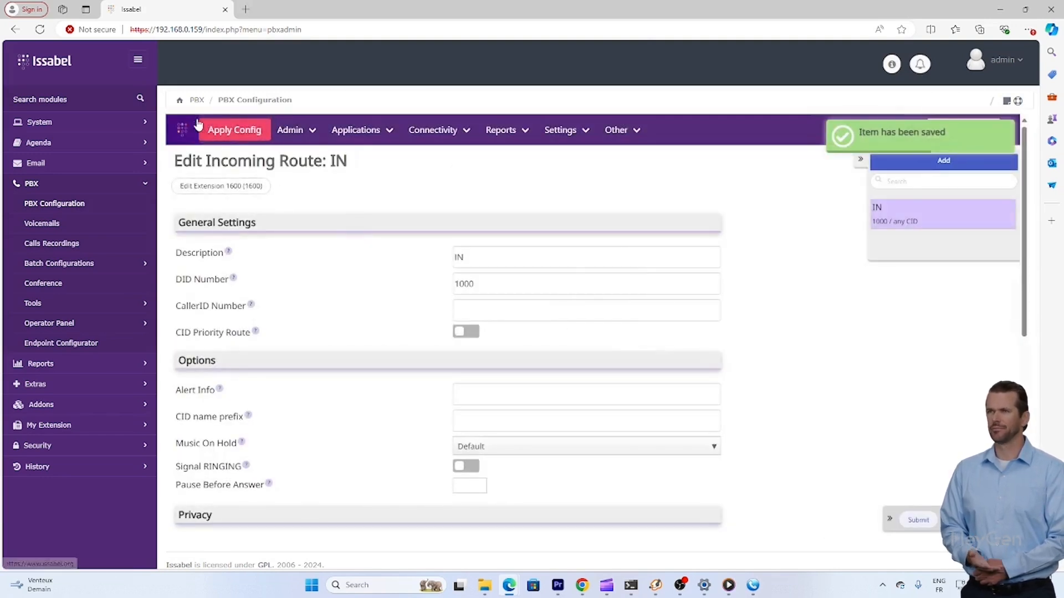
{"action": "left_click", "coordinate": [235, 129]}
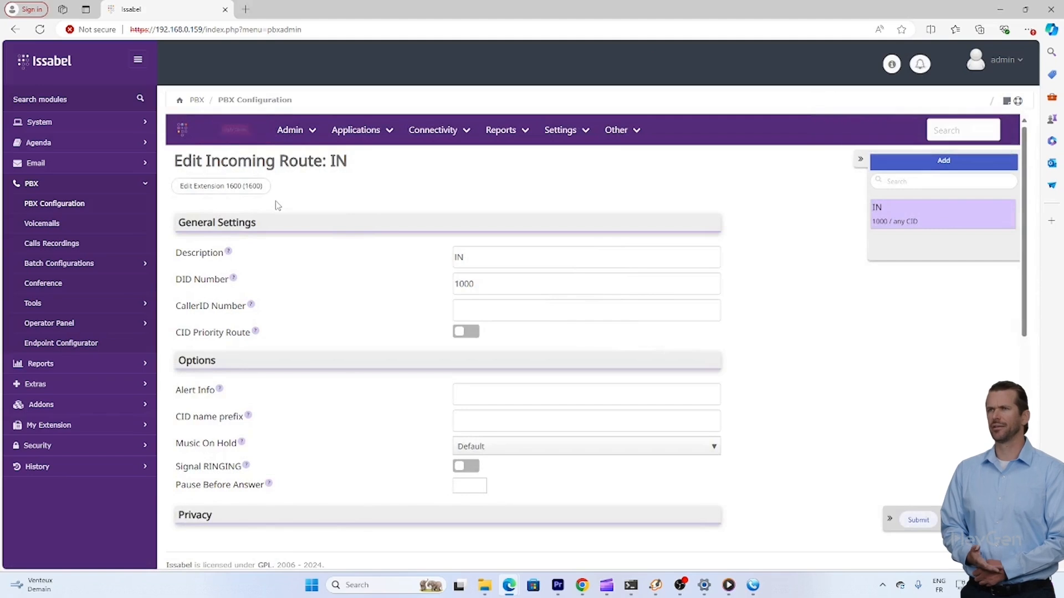
- Switch to the MicroSIP softphone for extension 1600 and open its call logs
{"action": "left_click", "coordinate": [754, 590]}
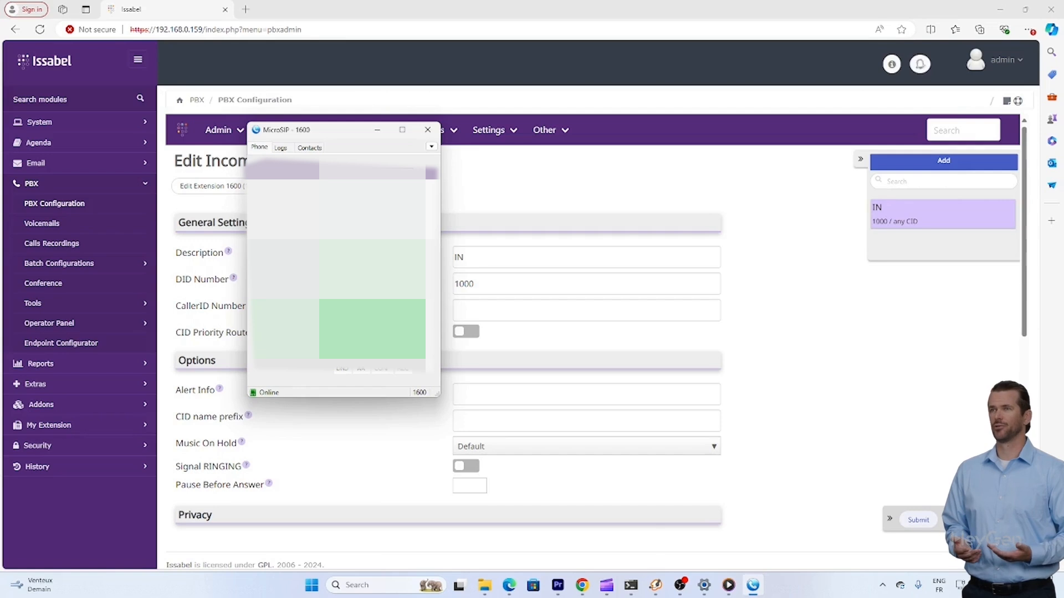
{"action": "left_click", "coordinate": [332, 355]}
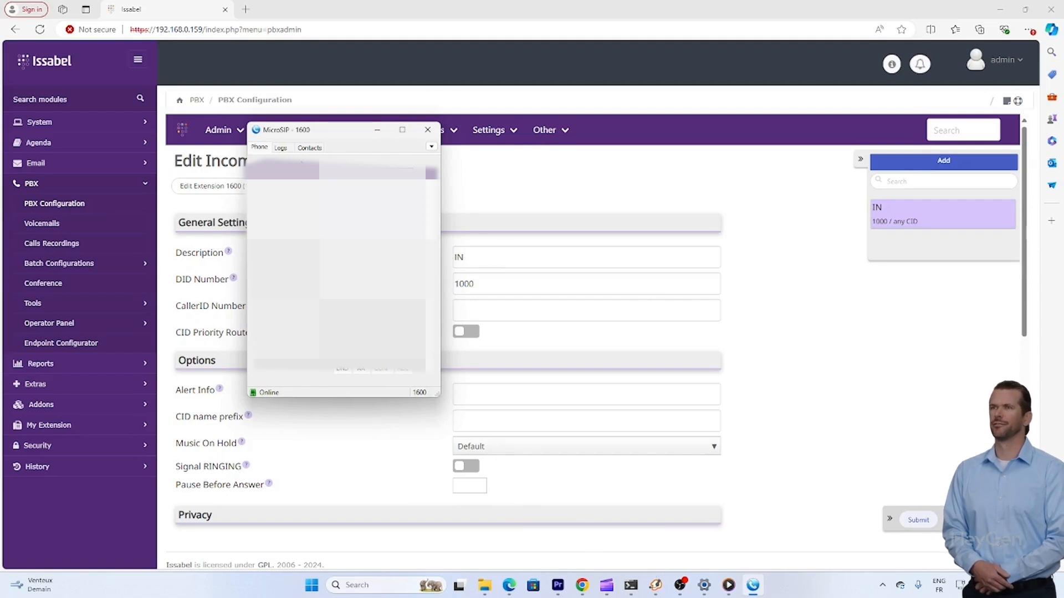
{"action": "left_click", "coordinate": [281, 148]}
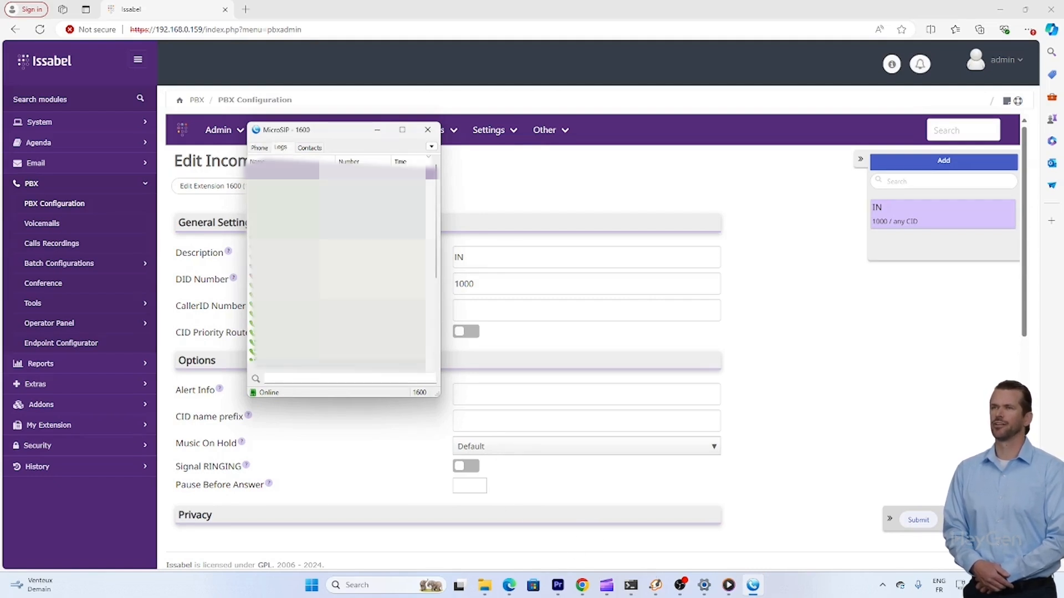